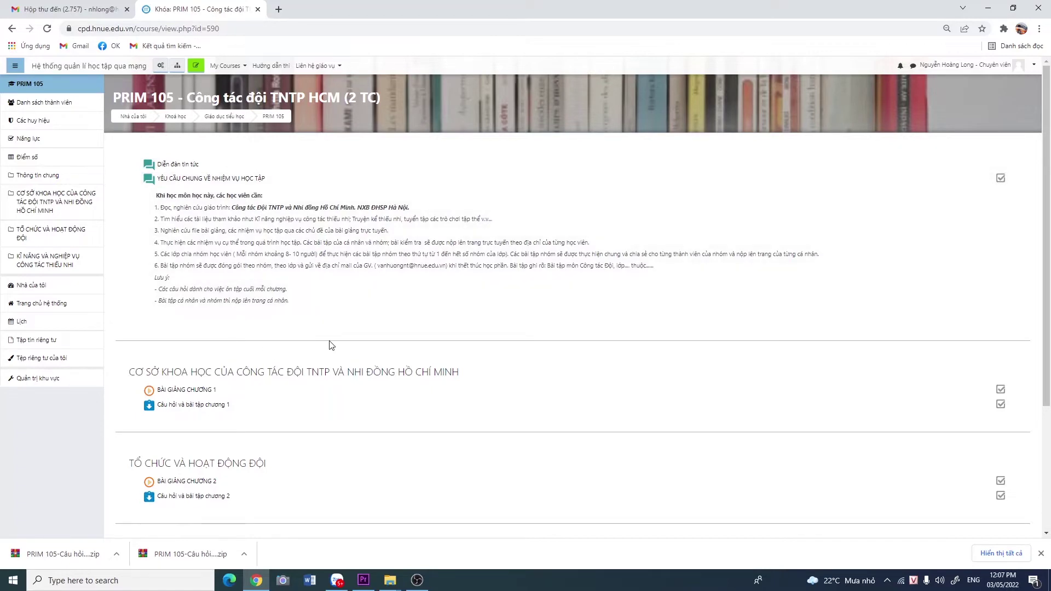
Open the "Câu hỏi và bài tập chương 1" assignment and check the participant and submission figures for group K19D - Trường TCCĐ Hà Nội
scroll(246, 347, down, 1)
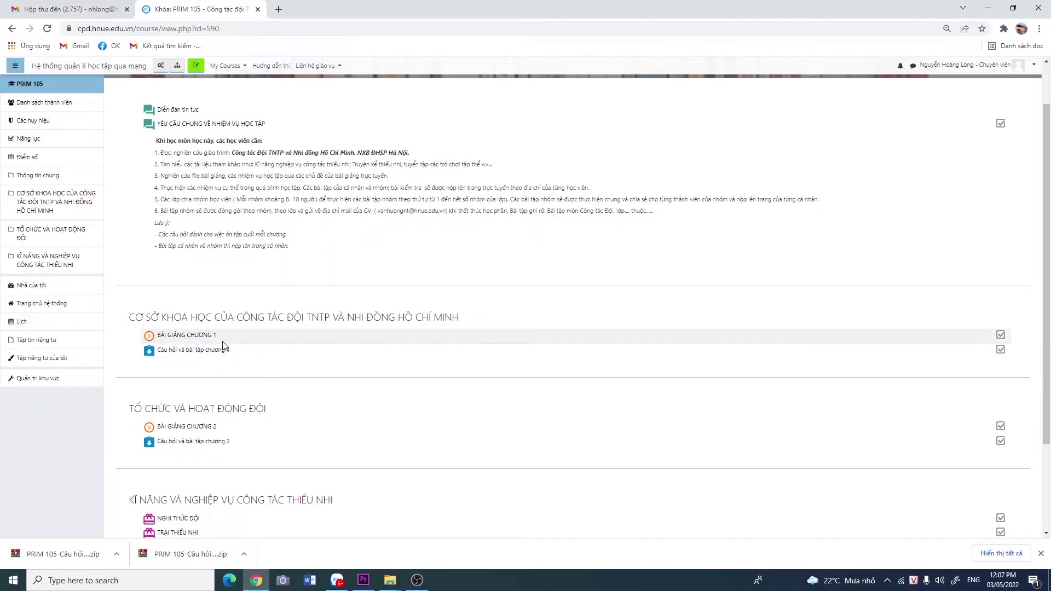
click(184, 352)
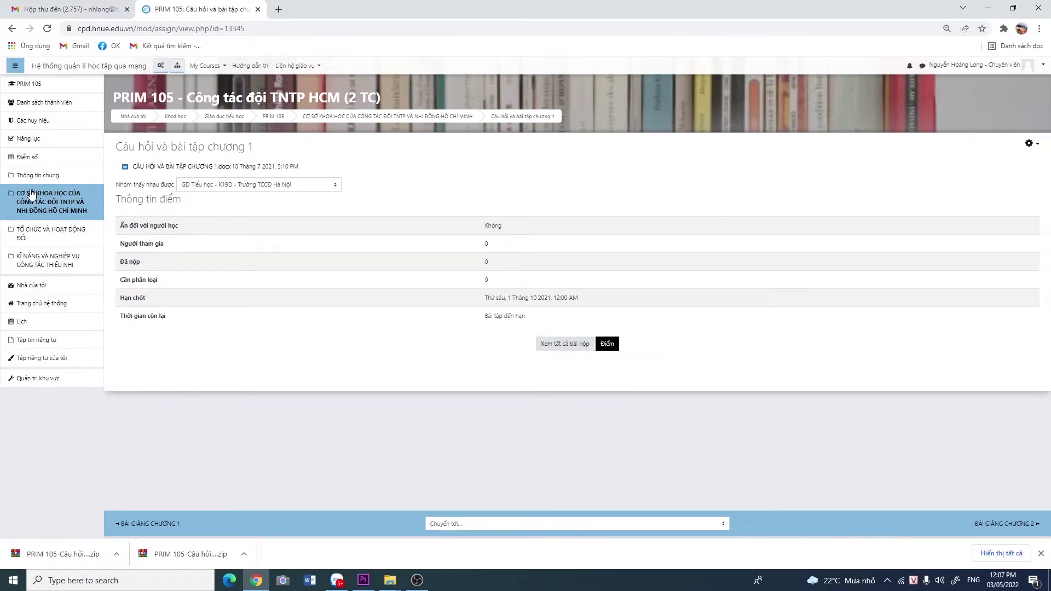
click(276, 186)
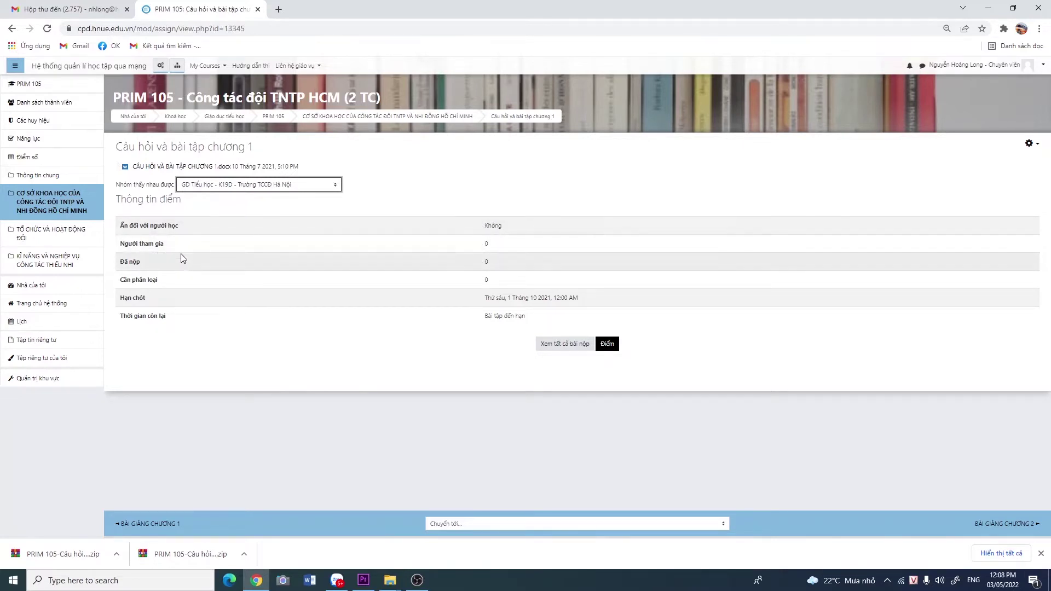
drag(485, 243, 494, 289)
click(499, 253)
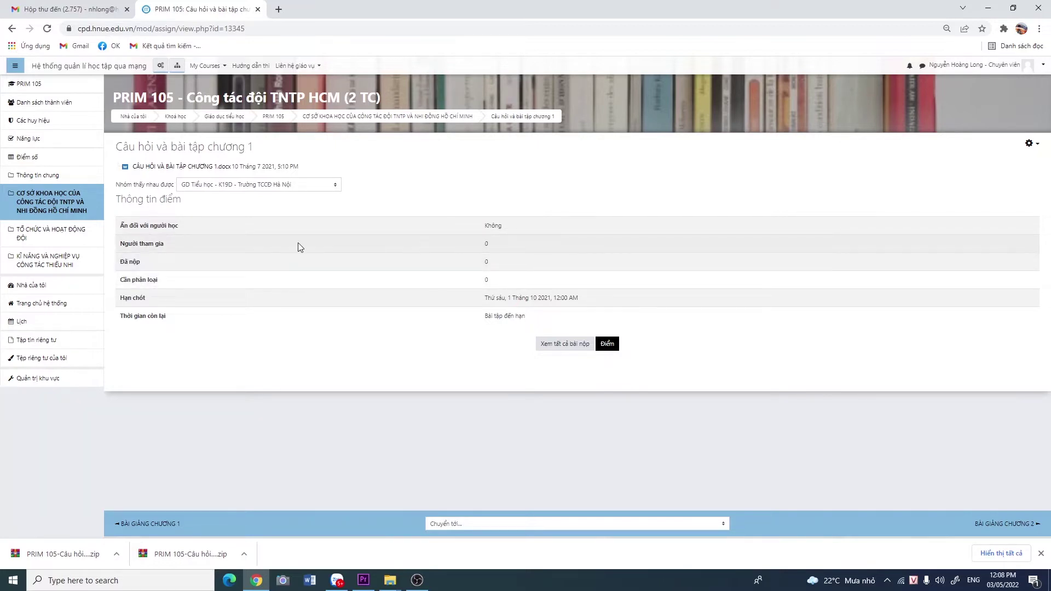
Return to the PRIM 105 course and open the "Câu hỏi và bài tập chương 2" assignment to check its figures
click(24, 88)
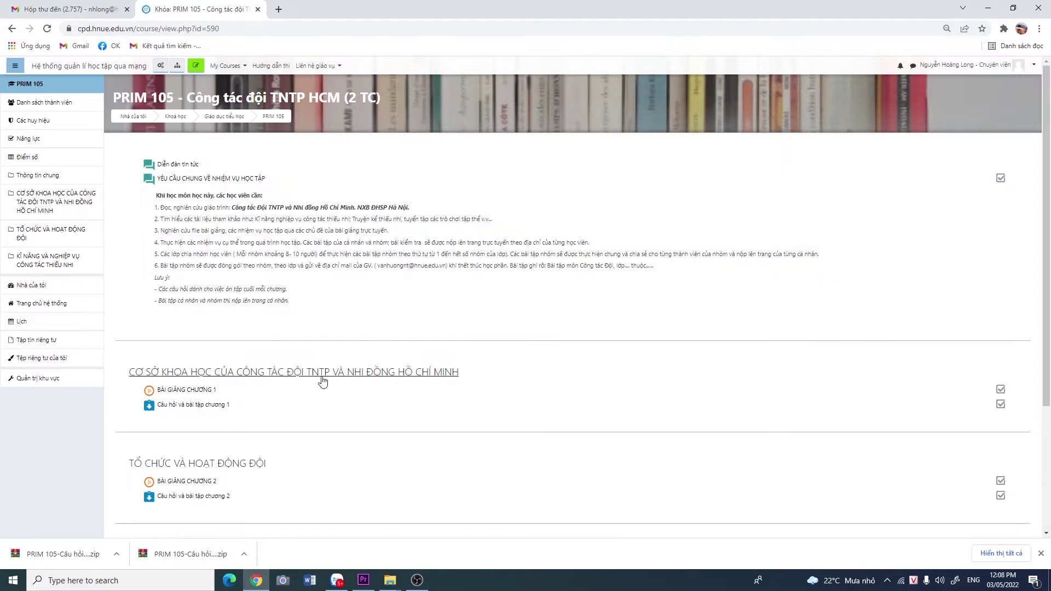
scroll(208, 429, down, 2)
click(173, 389)
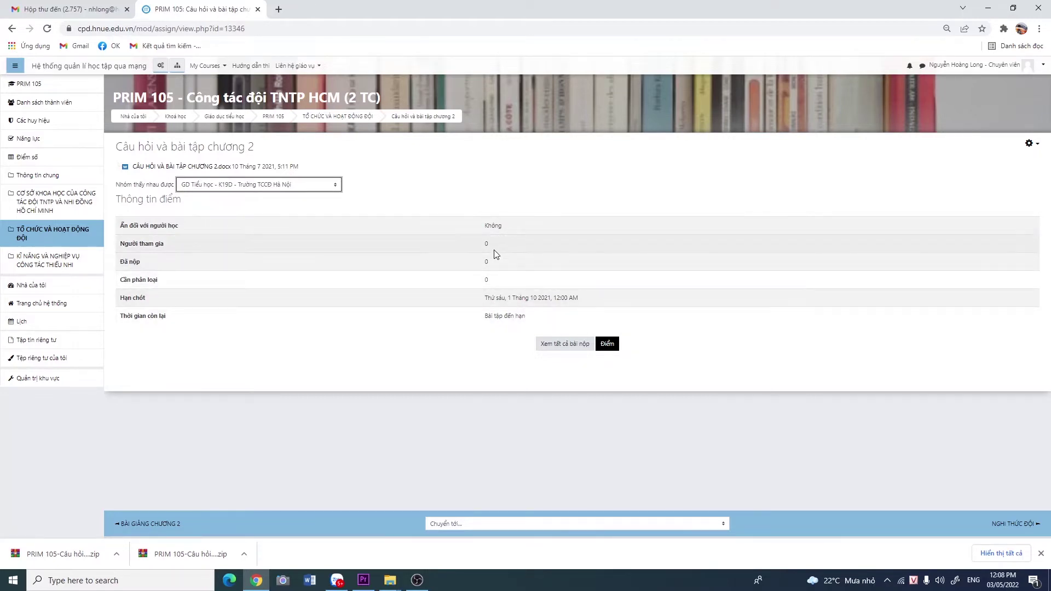
Open the "Câu hỏi và bài tập chương 3" assignment from the course's third section and view all its submissions
click(39, 260)
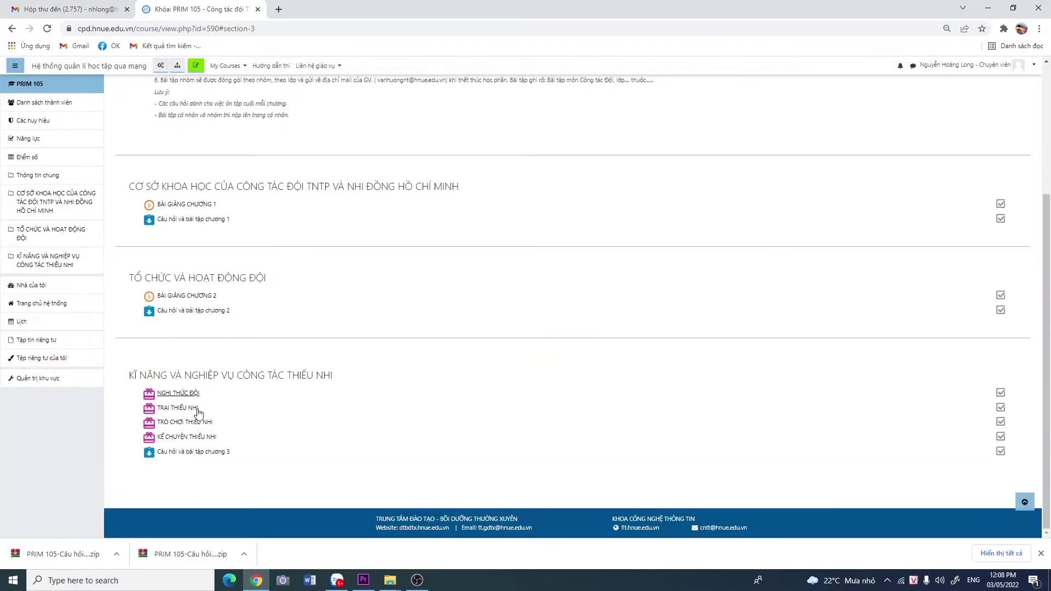
click(198, 455)
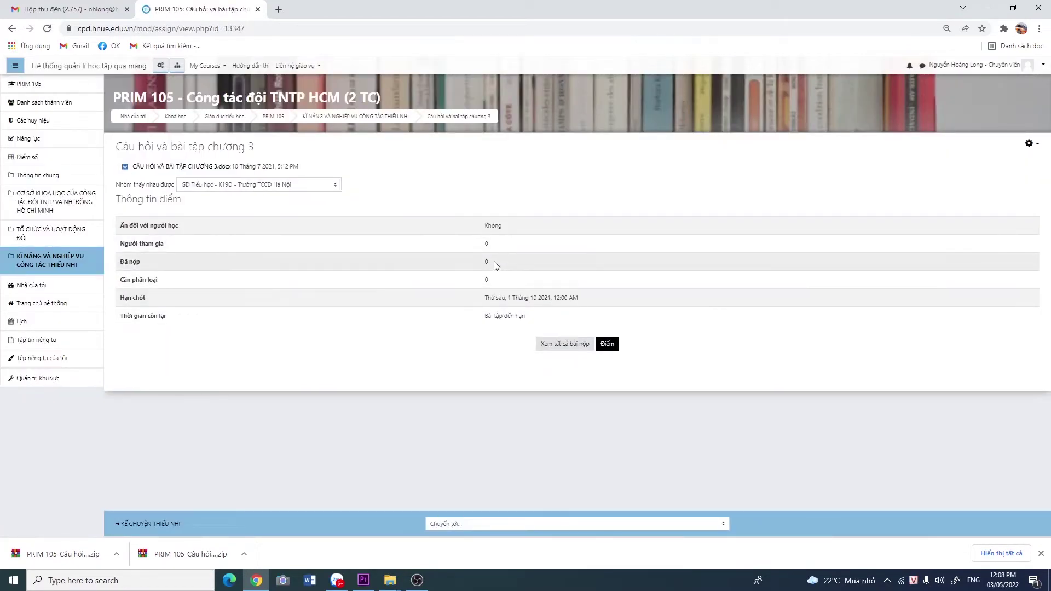
click(544, 348)
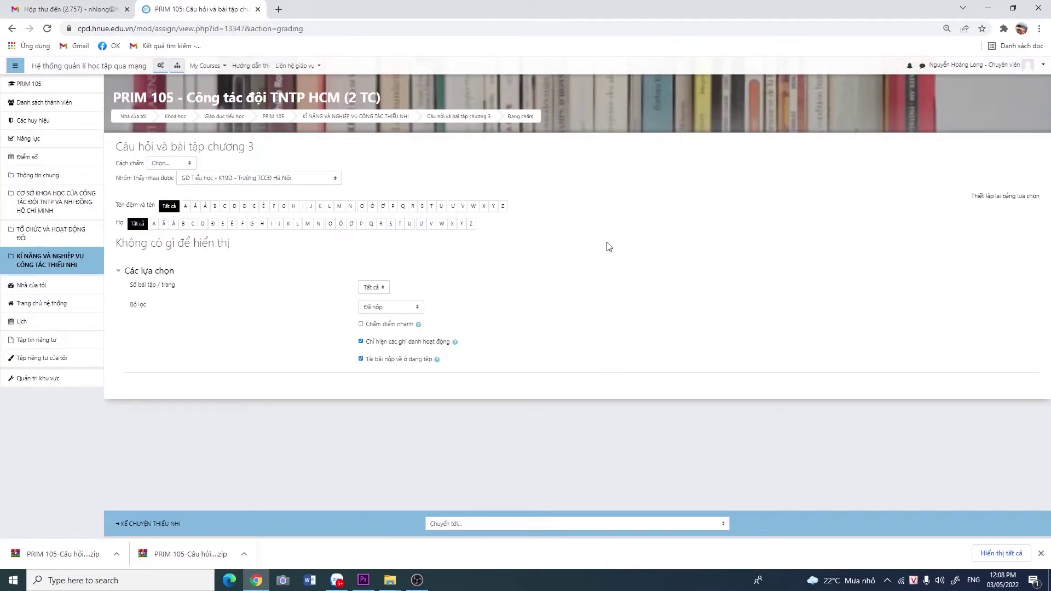
Open the course's participant list and set its search condition to groups (Các nhóm)
click(57, 105)
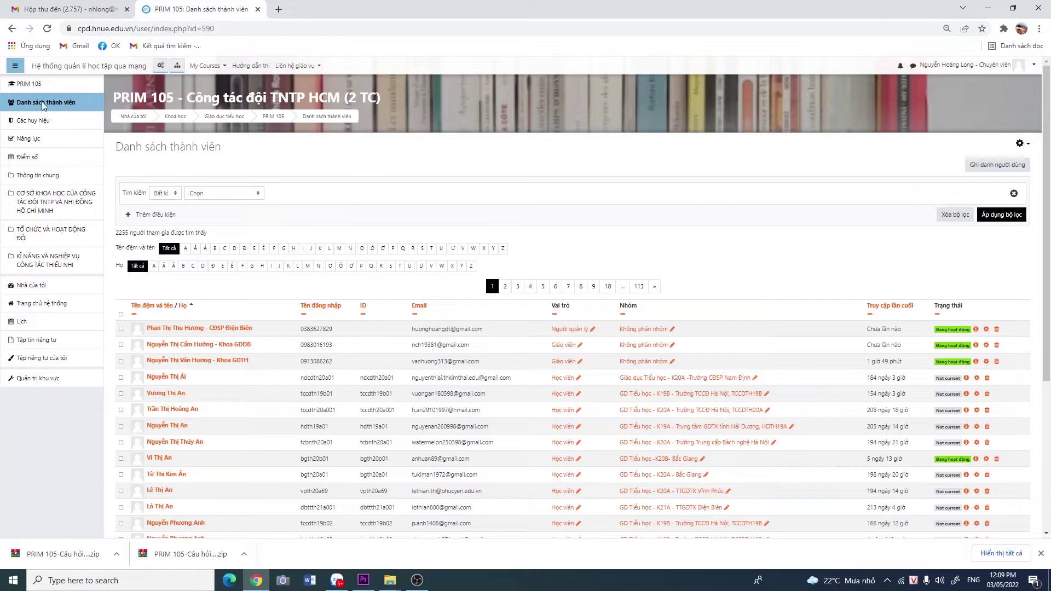
click(44, 105)
click(260, 194)
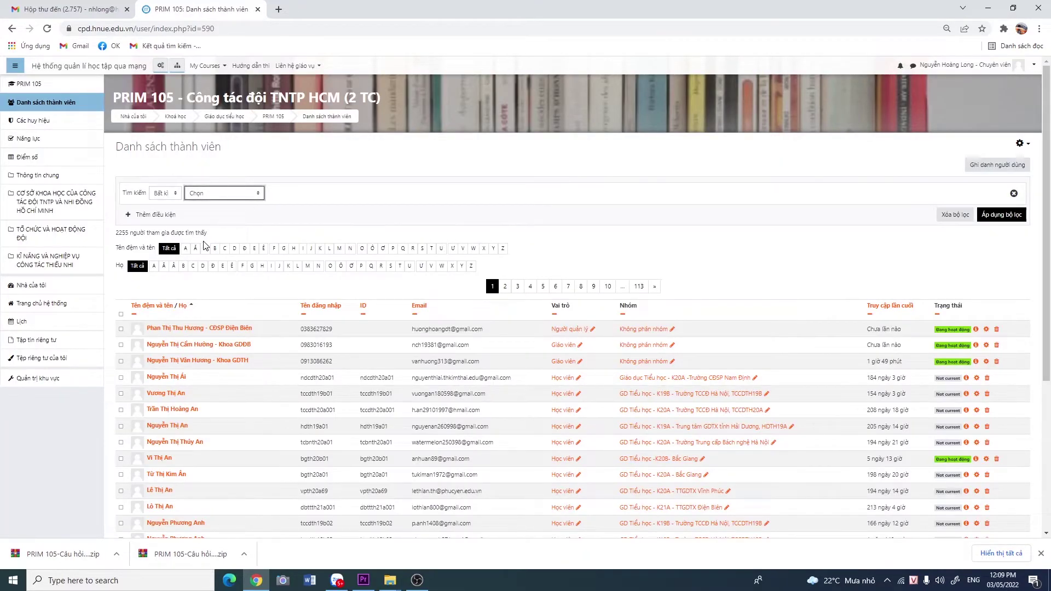
click(206, 251)
Filter the participants by the group "GD Tiểu học - K19D - Trường TCCĐ Hà Nội", searching for 19d, and apply the filter
click(287, 194)
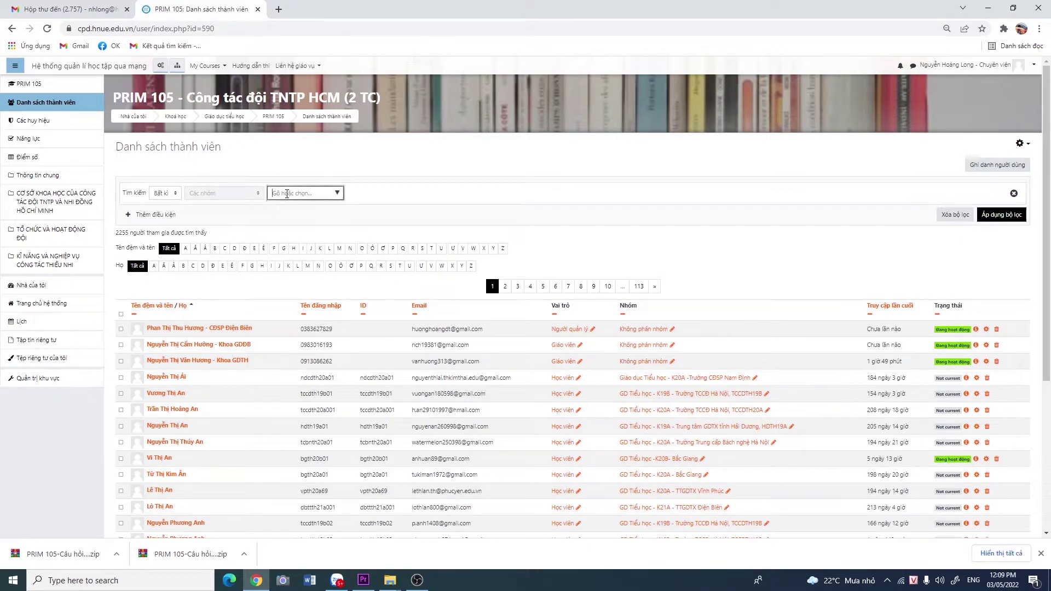
click(287, 194)
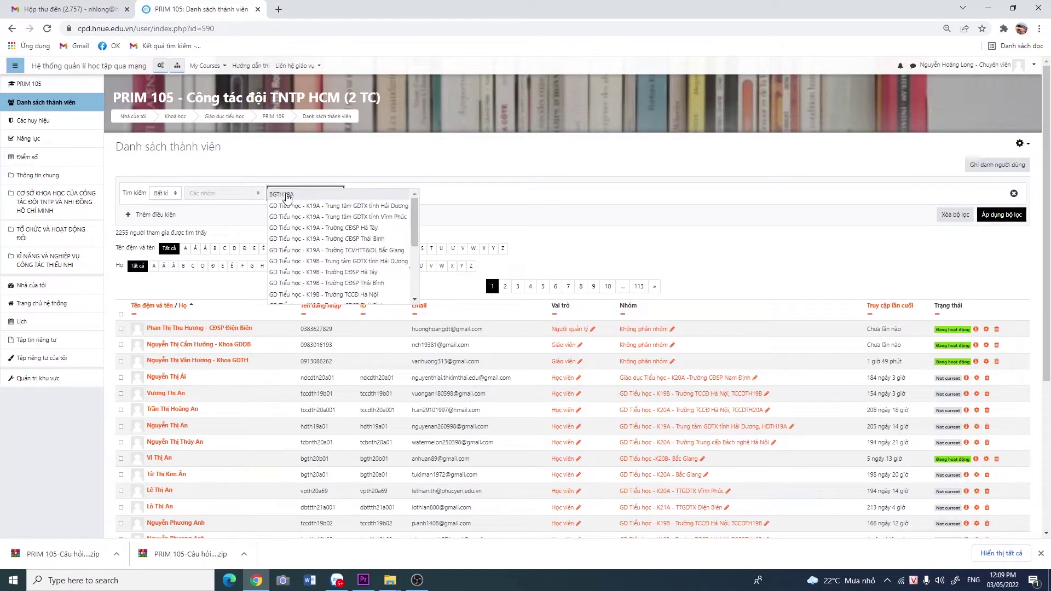
click(286, 196)
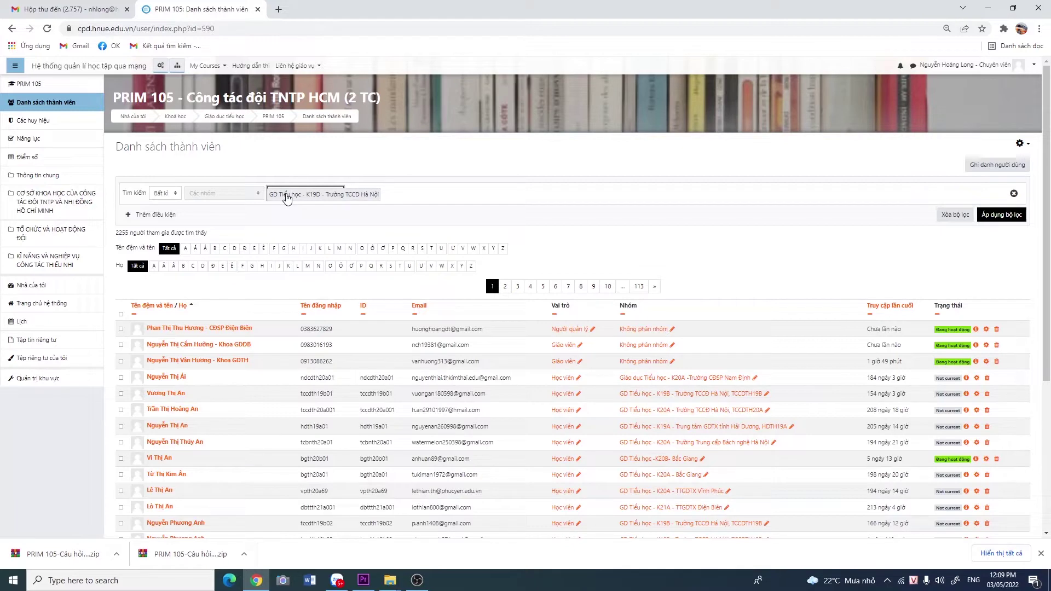
click(417, 190)
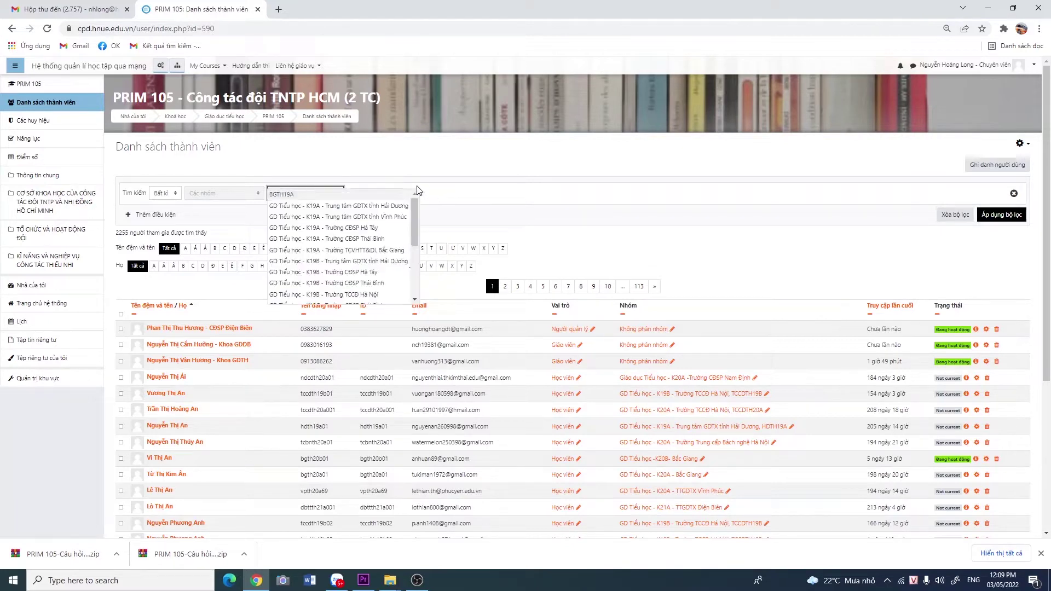
click(224, 195)
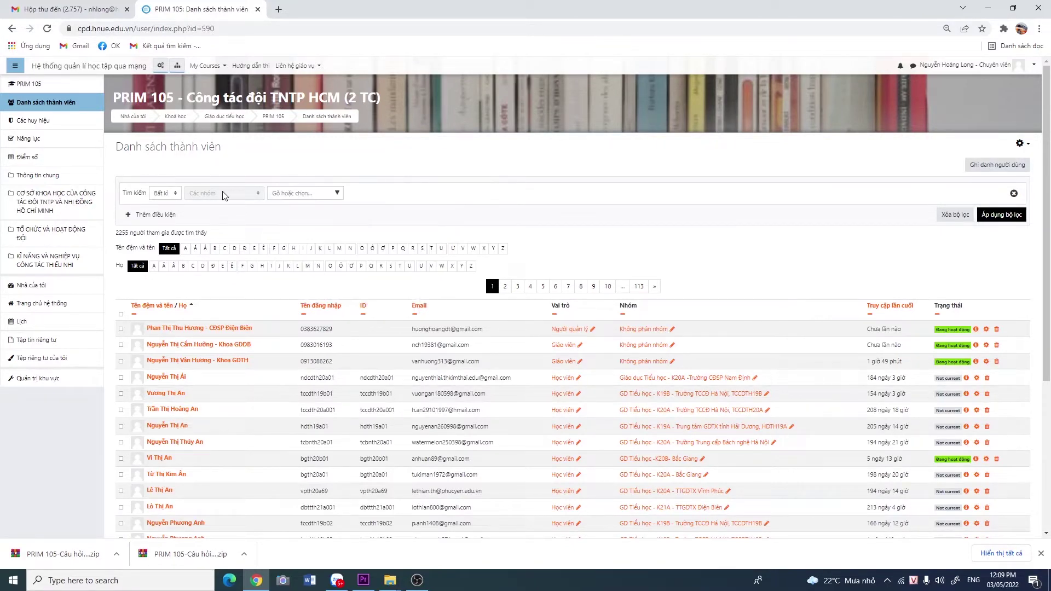
click(337, 196)
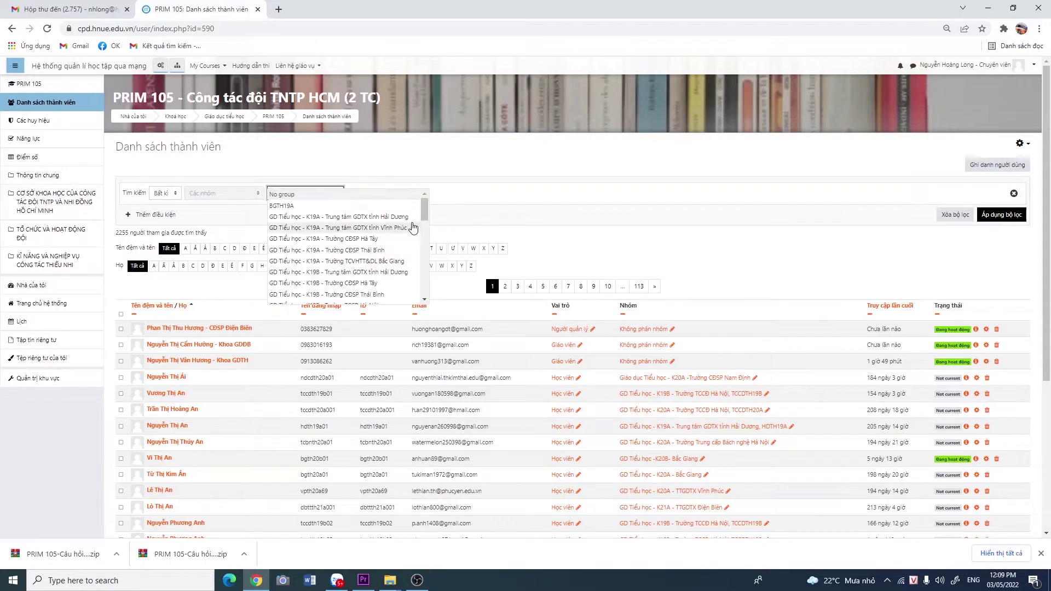
scroll(364, 257, down, 5)
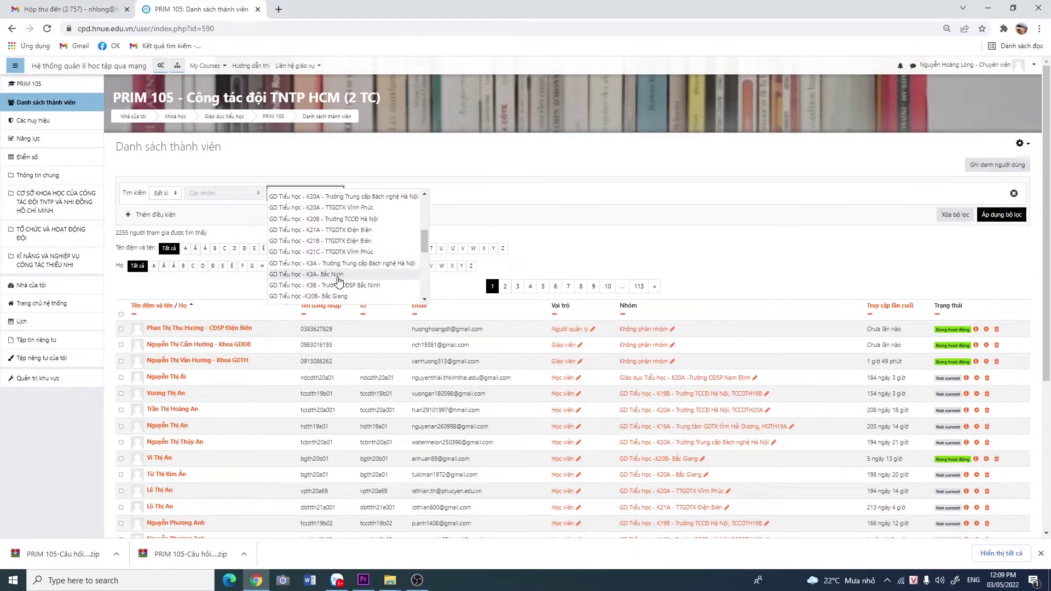
scroll(338, 280, up, 6)
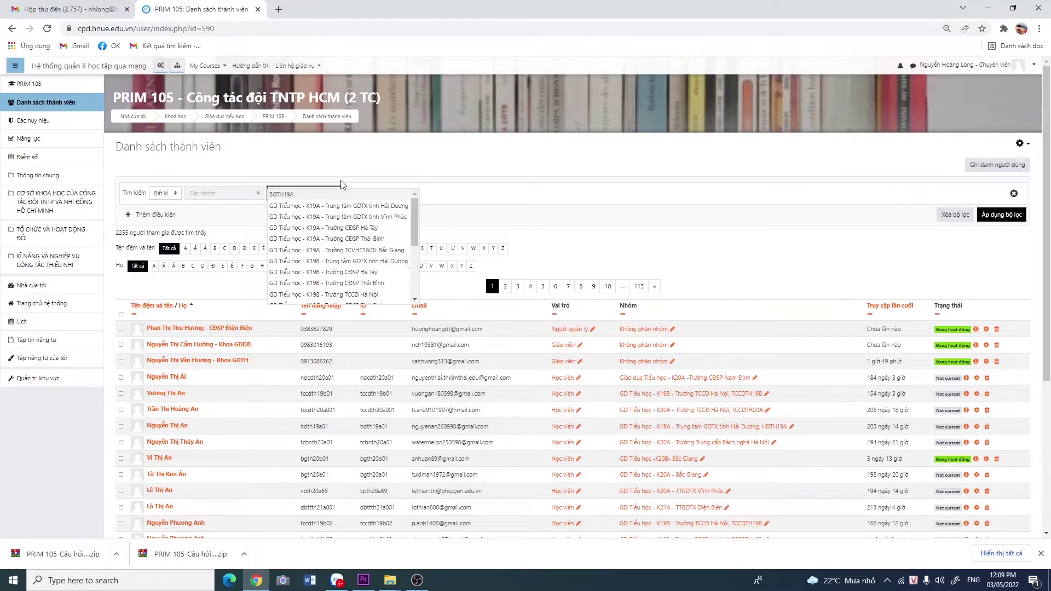
click(342, 185)
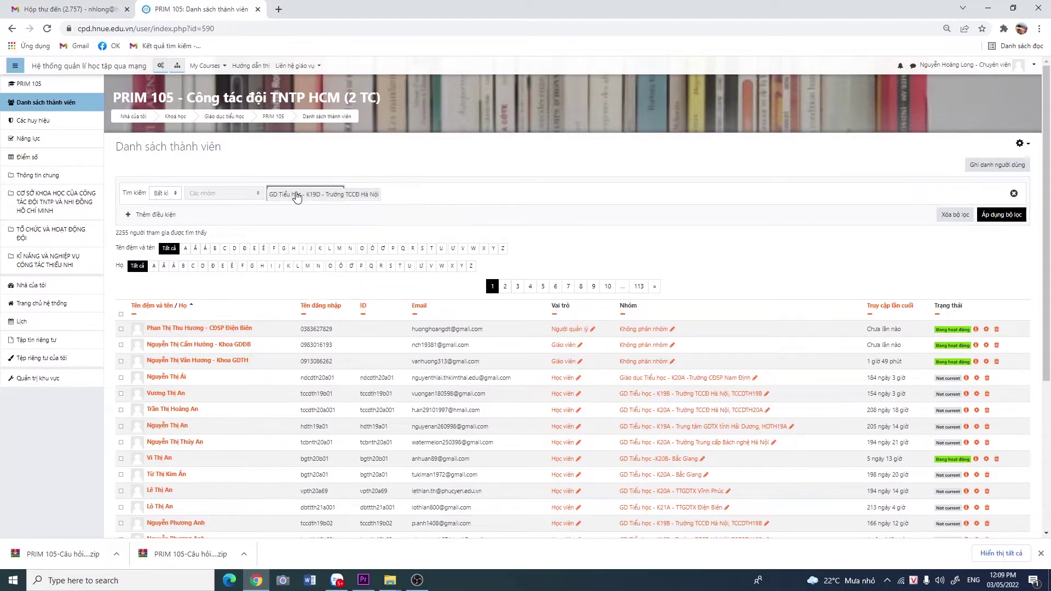
click(1004, 216)
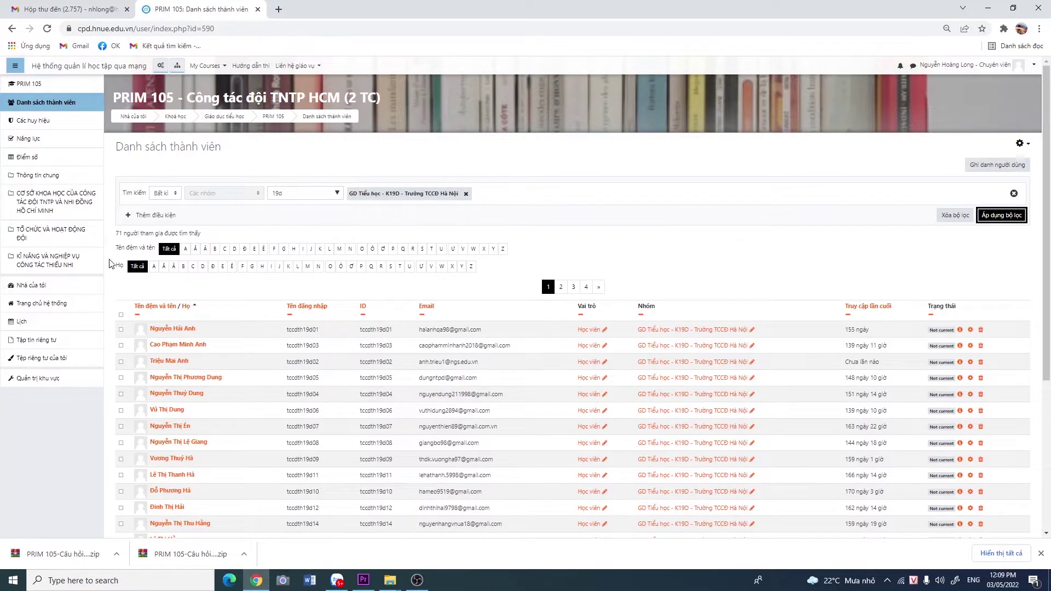
Check how many participants the K19D group filter finds
drag(118, 235, 228, 234)
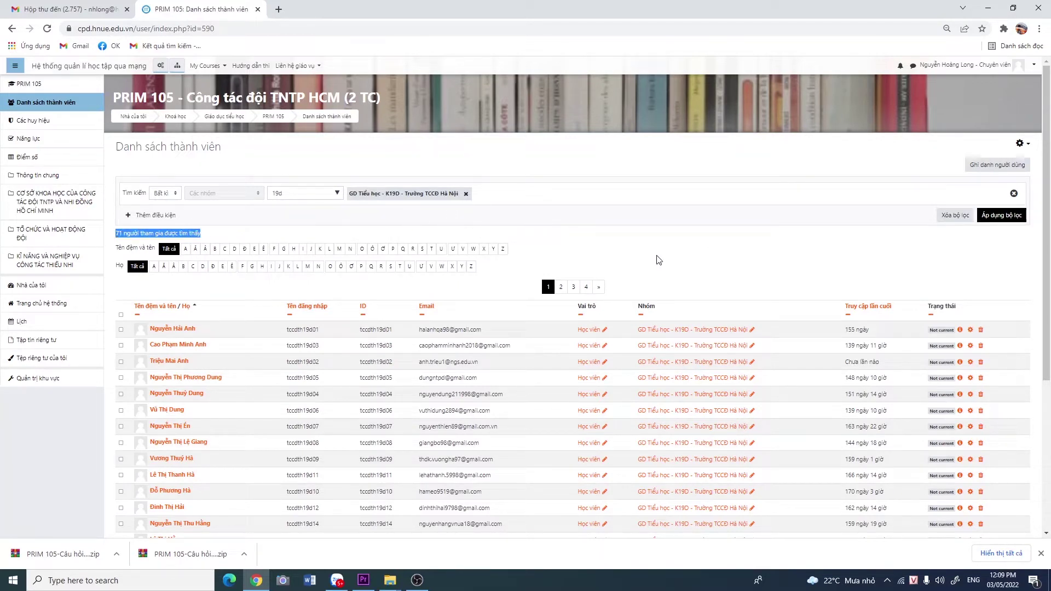
click(922, 289)
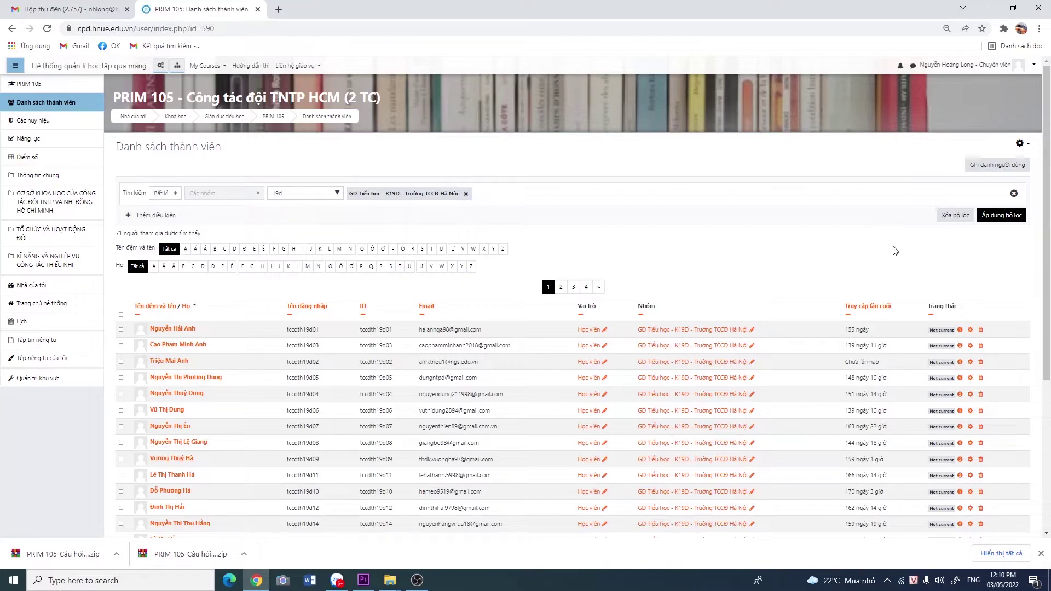
click(1017, 222)
drag(117, 236, 220, 239)
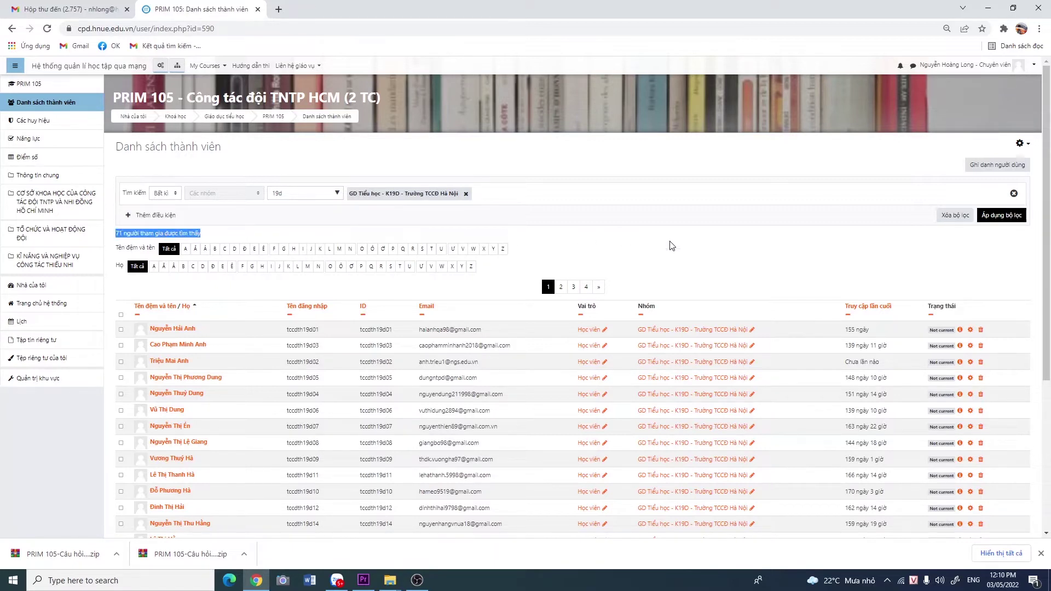
Select all participants found by the filter and choose to edit the selected users' manual enrolments
scroll(673, 245, down, 4)
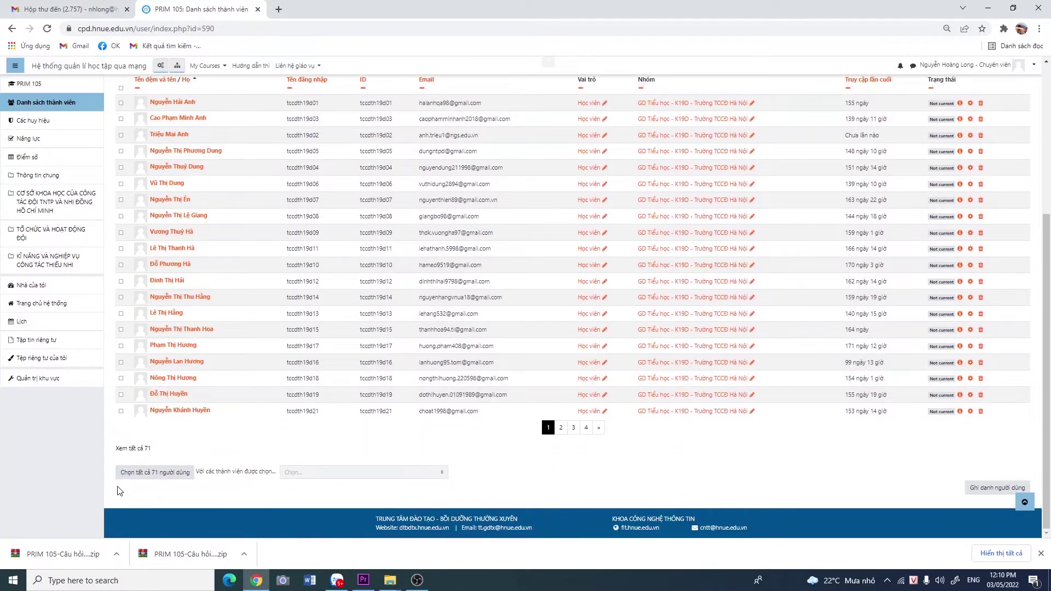
click(168, 474)
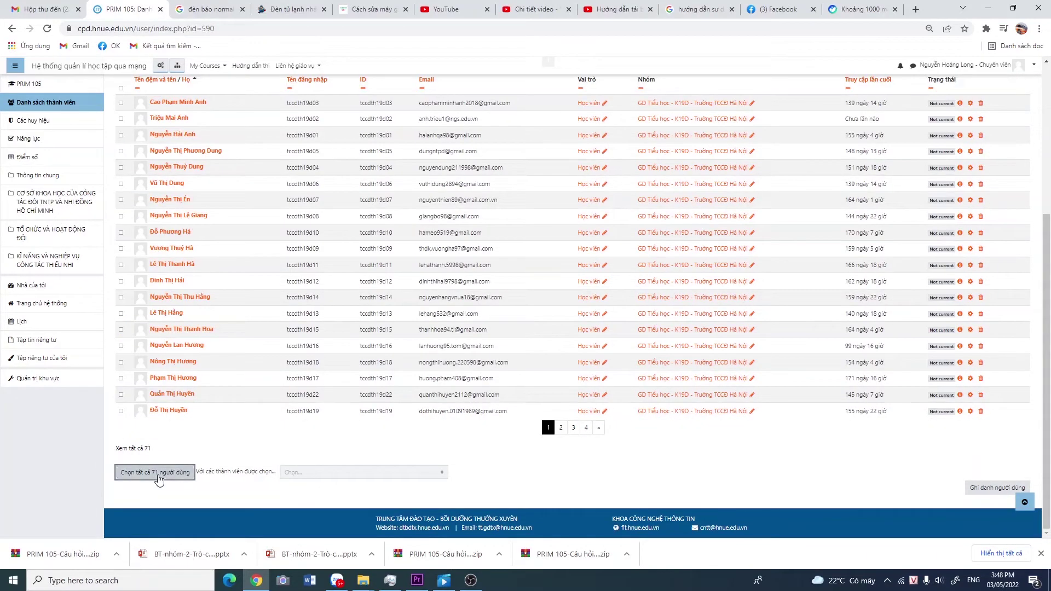
click(158, 475)
click(364, 474)
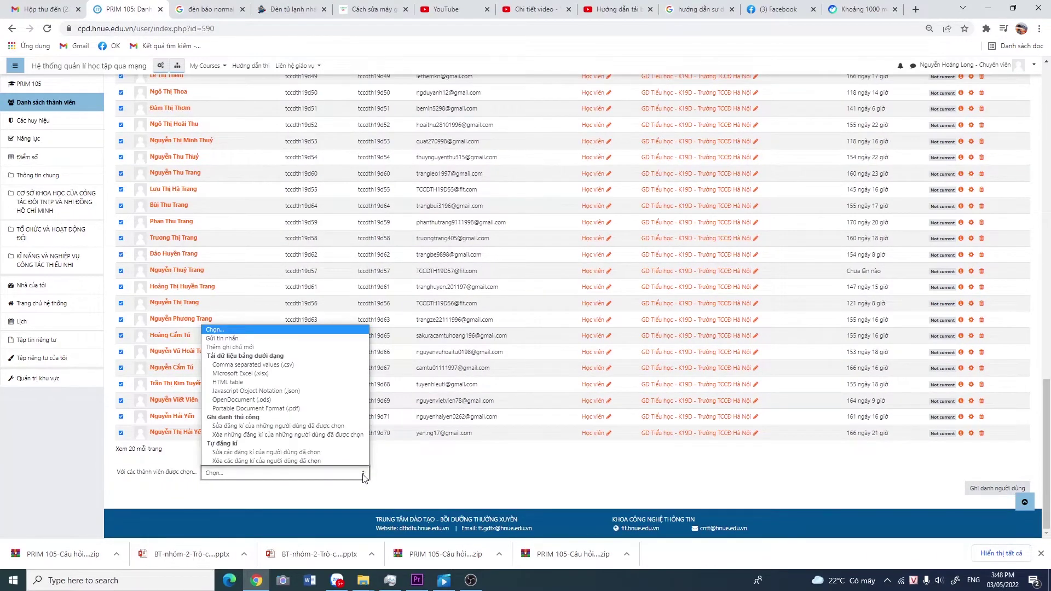
click(237, 426)
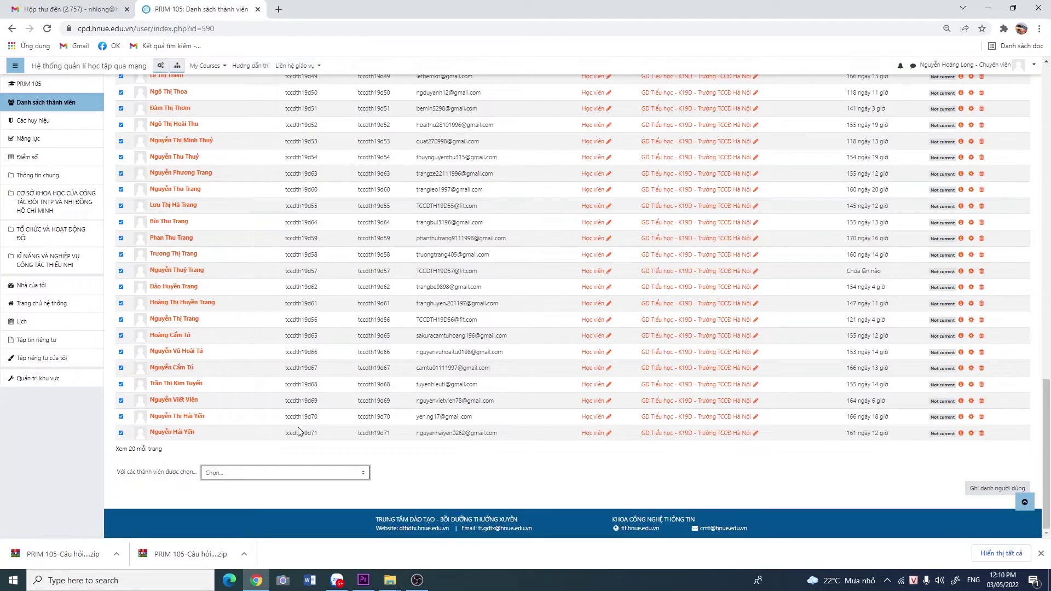
Enable the start time change for the selected enrolments, keeping 5 March 2022, 12:12
scroll(382, 428, down, 5)
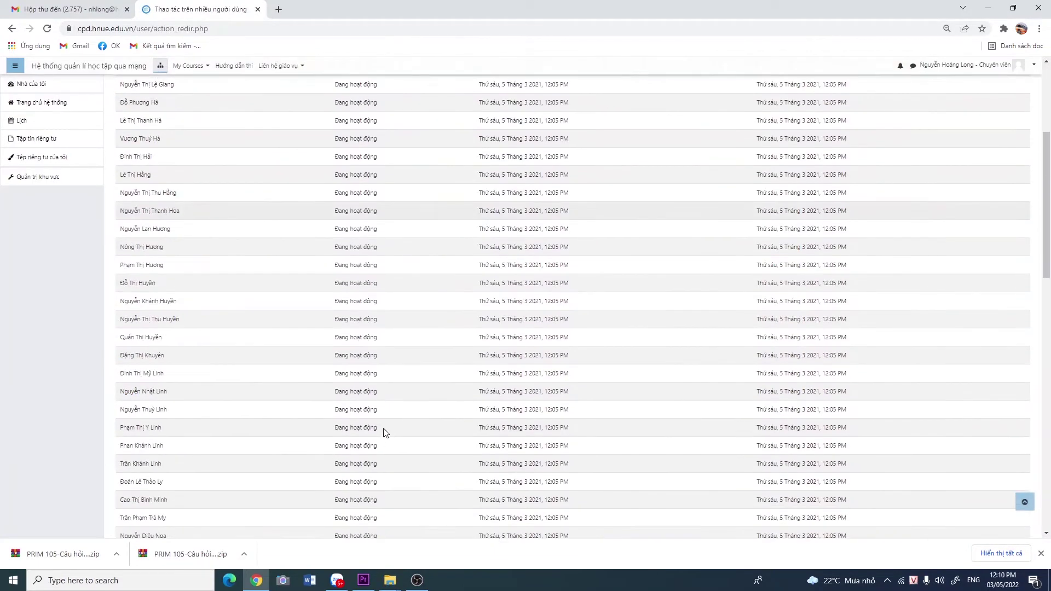
scroll(384, 432, down, 10)
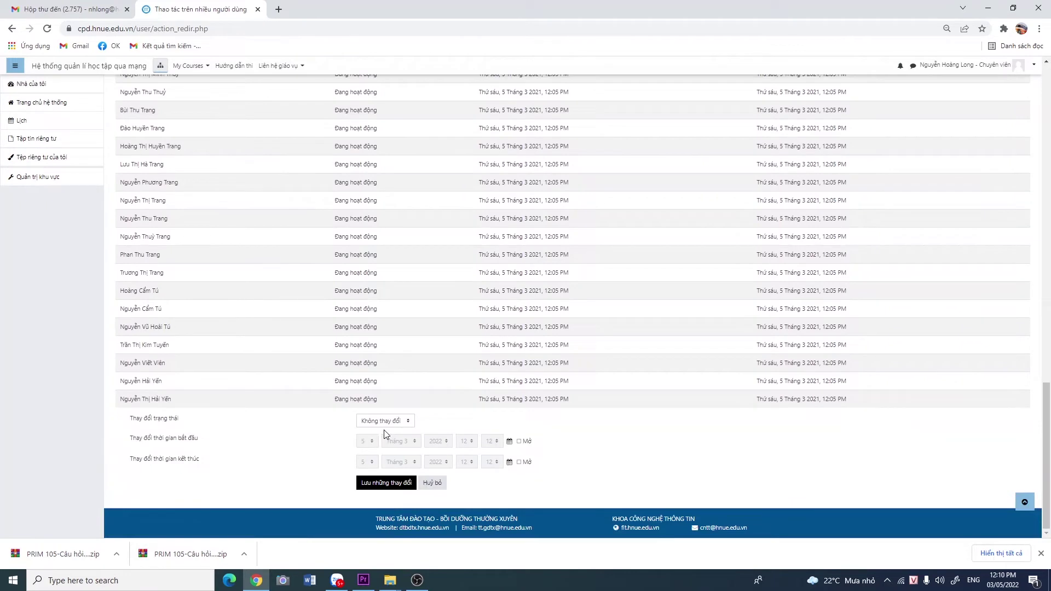
click(519, 442)
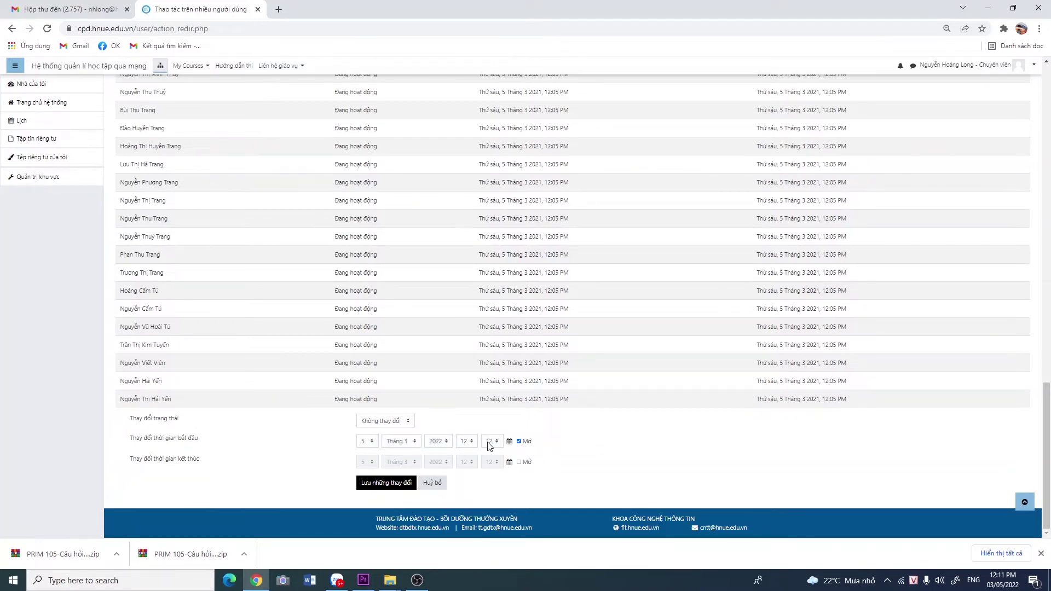
drag(172, 441, 387, 448)
drag(172, 460, 472, 486)
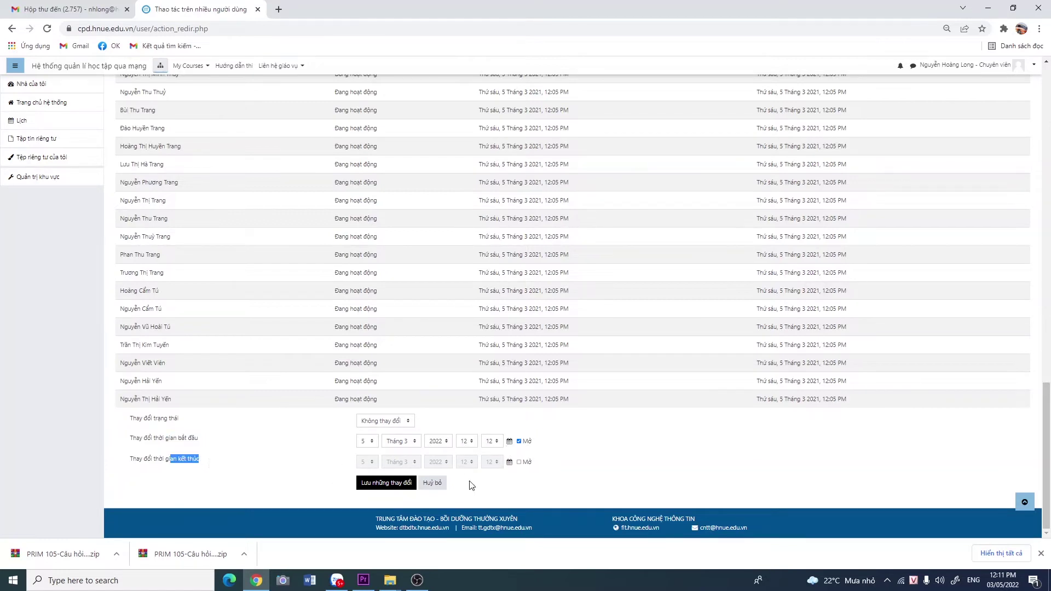
Enable the enrolment end time change, set its hour to 13 for 5 March 2022, and save the changes
click(518, 463)
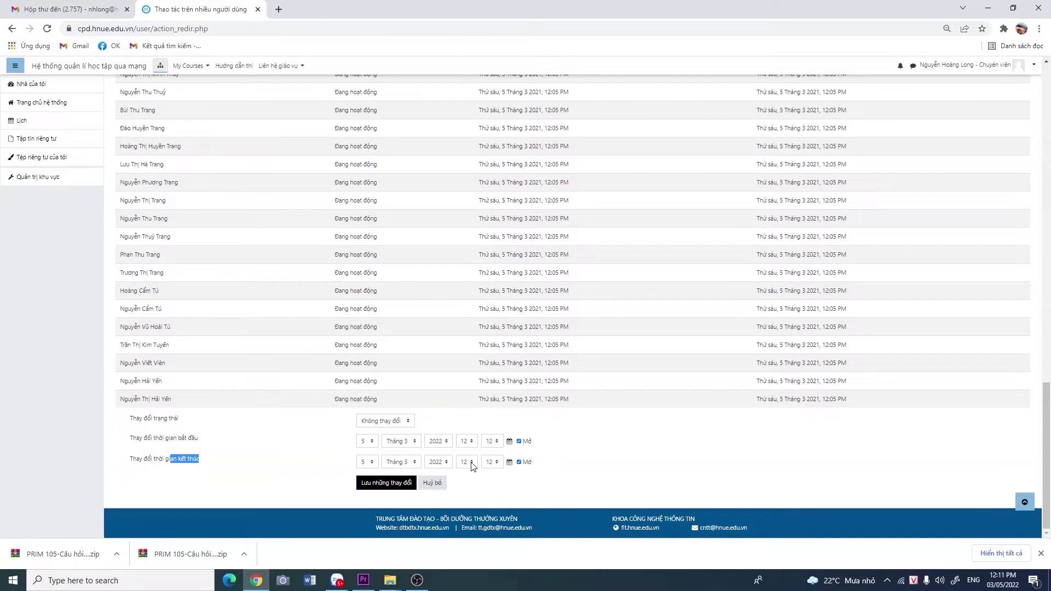
click(470, 463)
drag(154, 439, 209, 437)
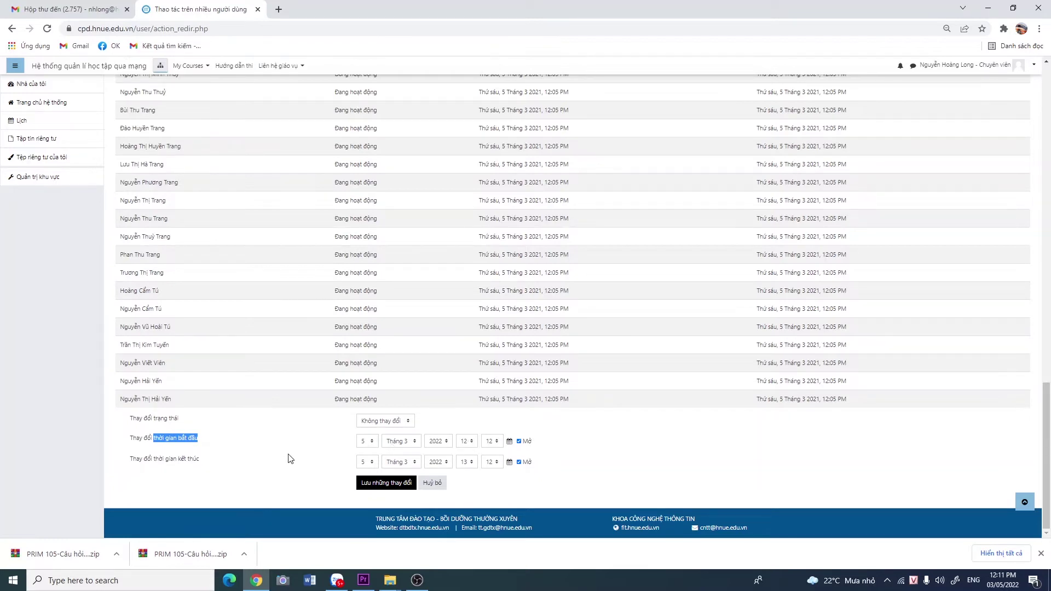
click(242, 447)
click(375, 486)
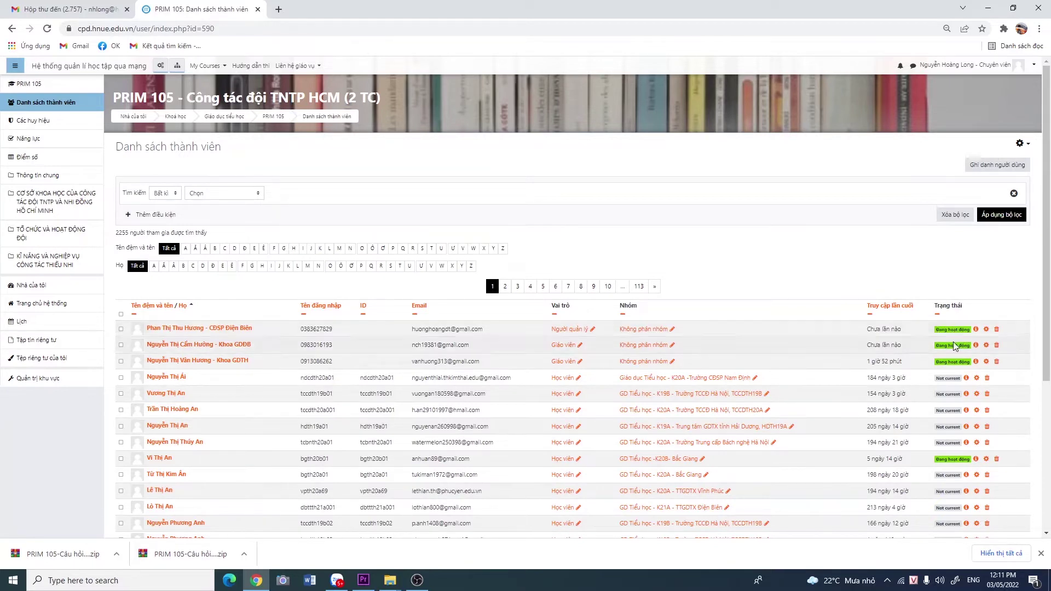
Filter the participants list by the group "GD Tiểu học - K19D - Trường TCCĐ Hà Nội"
click(260, 196)
click(205, 251)
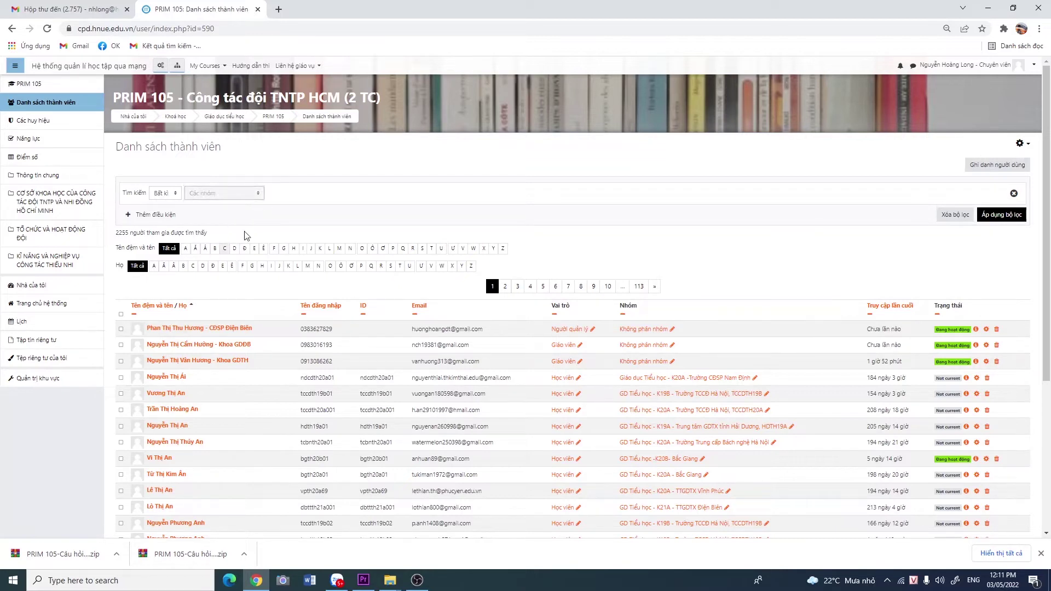
click(302, 197)
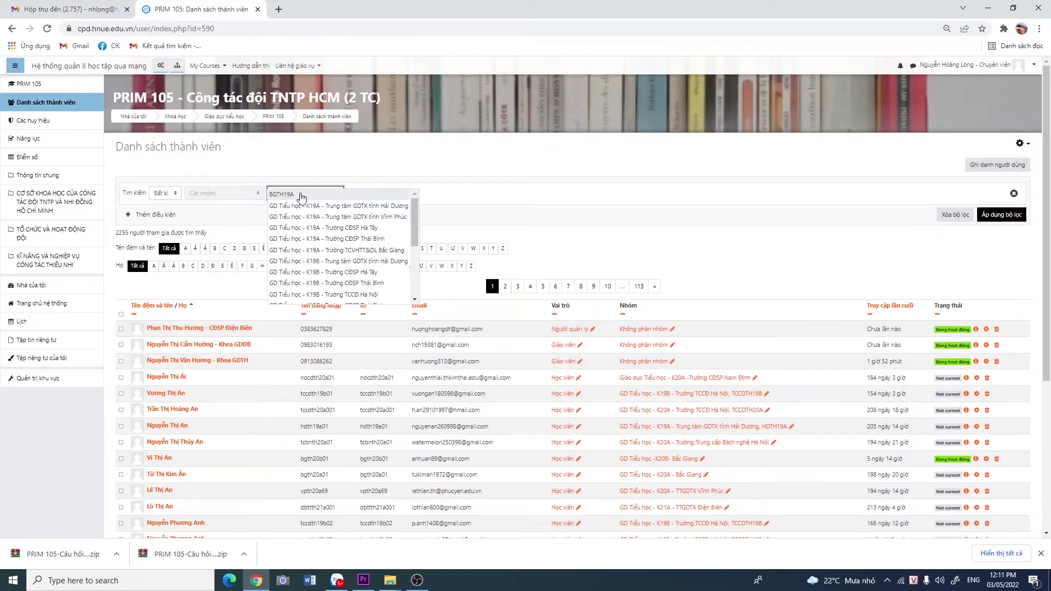
scroll(302, 219, down, 5)
click(302, 196)
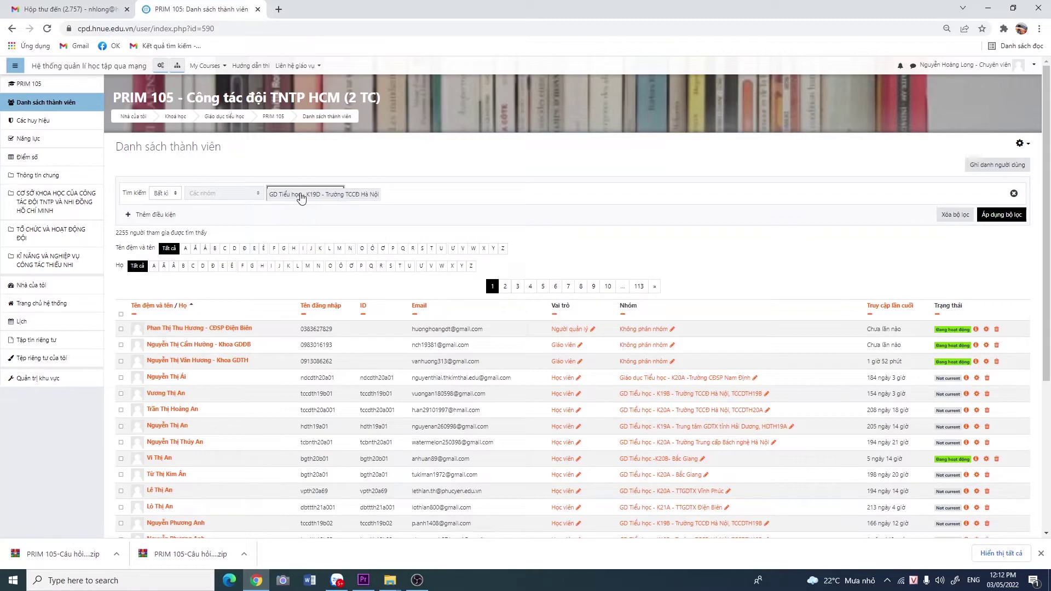
click(302, 198)
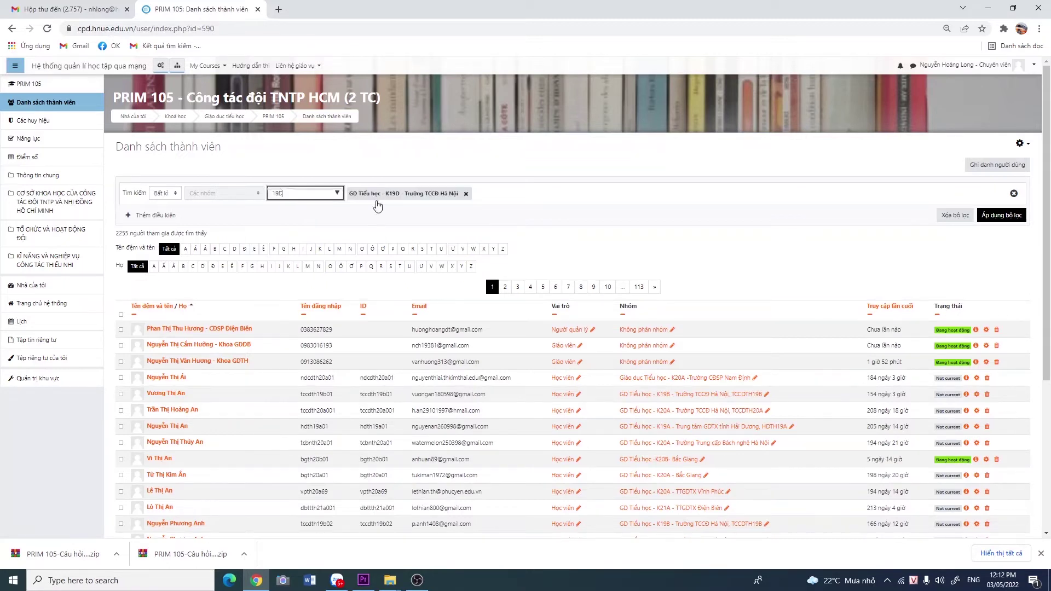
click(1009, 219)
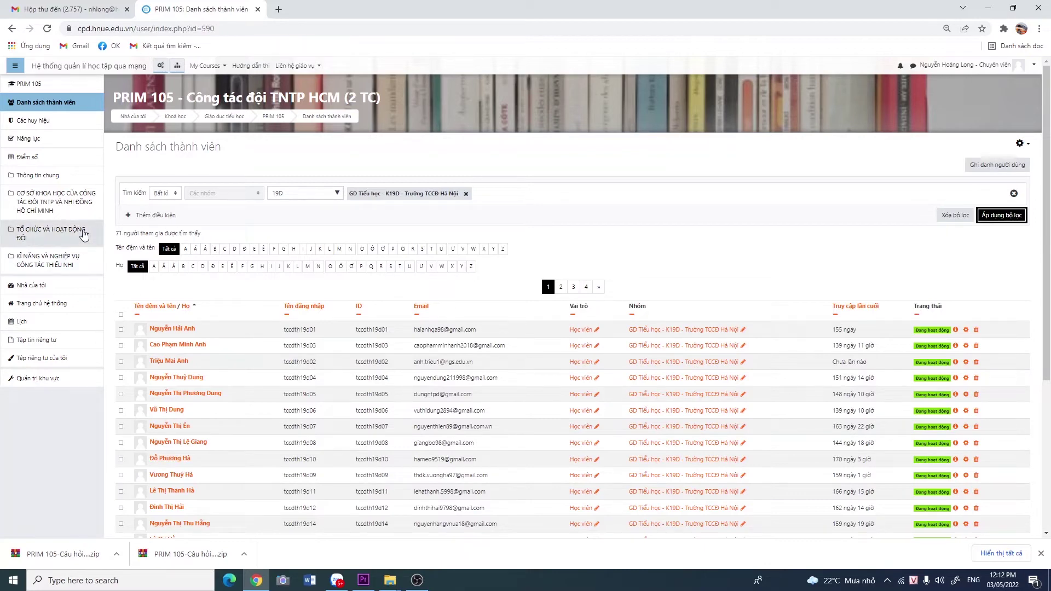
Open the assignment "Câu hỏi và bài tập chương 1" and check the K19D group's participant and submission counts
click(34, 205)
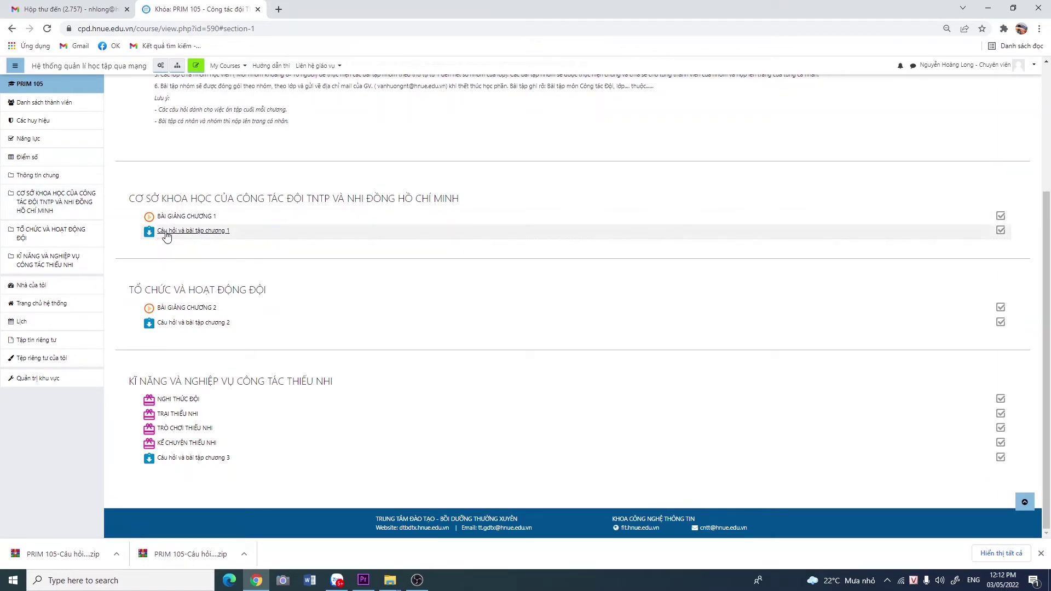
click(210, 235)
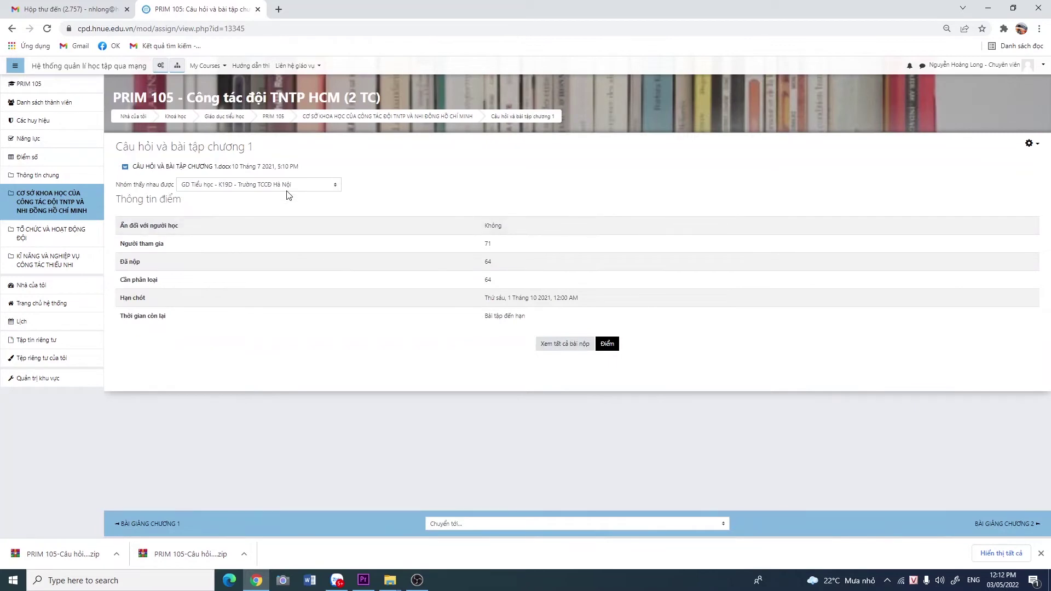
click(286, 184)
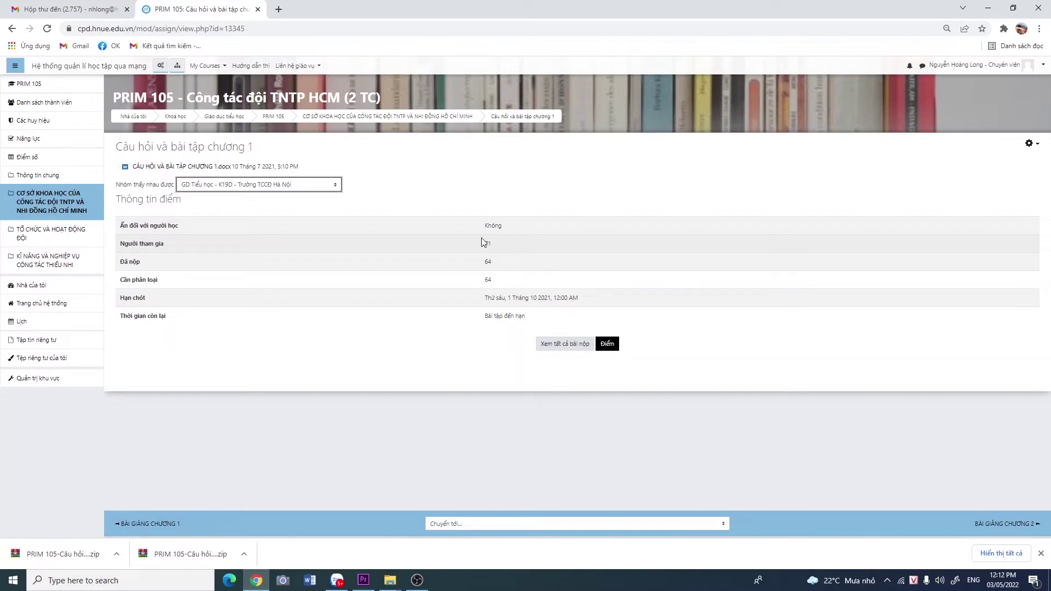
click(438, 267)
drag(479, 262, 493, 260)
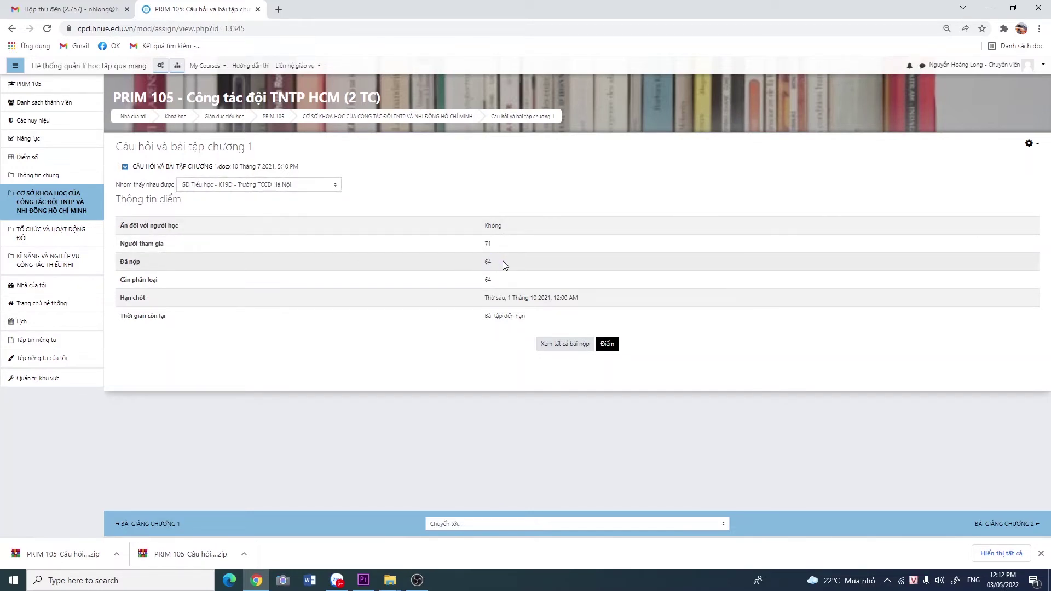
Open the assignment "Câu hỏi và bài tập chương 2" and check the K19D group's submission summary
click(54, 235)
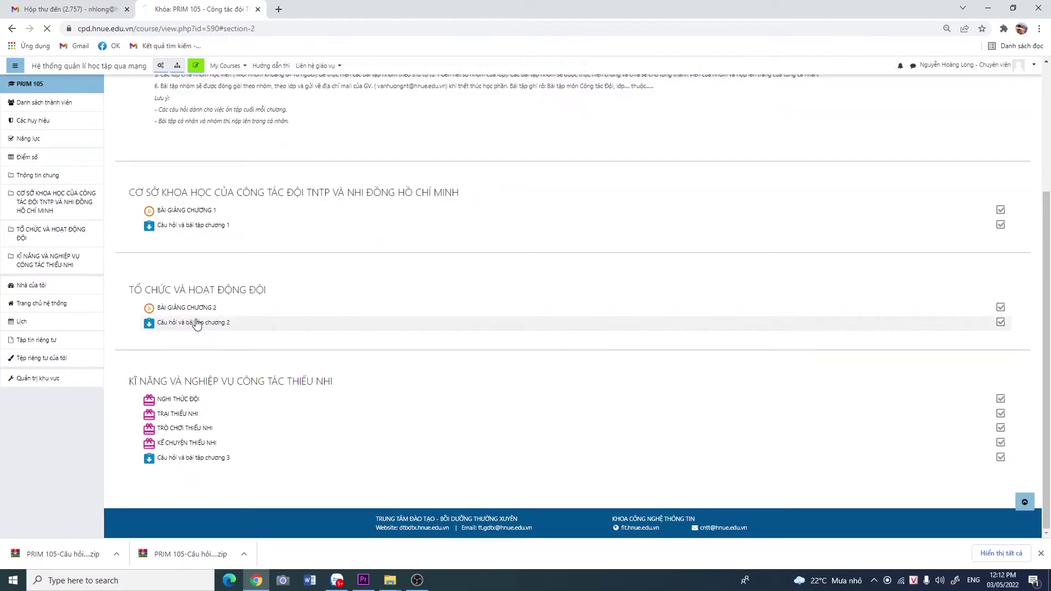
click(197, 323)
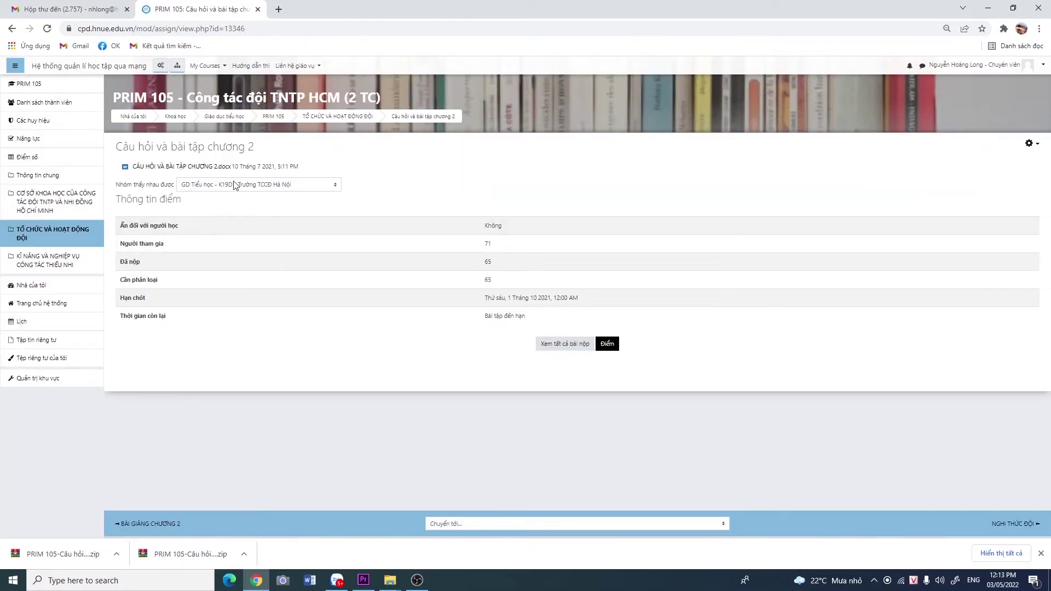
click(235, 185)
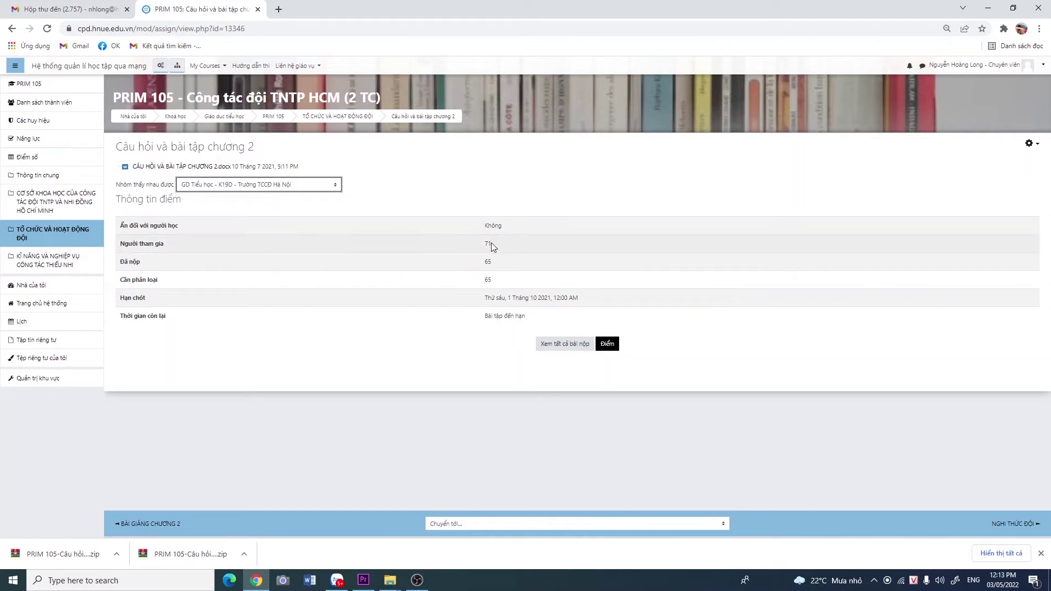
Open the assignment "Câu hỏi và bài tập chương 3" and view all of the K19D group's submissions
click(41, 266)
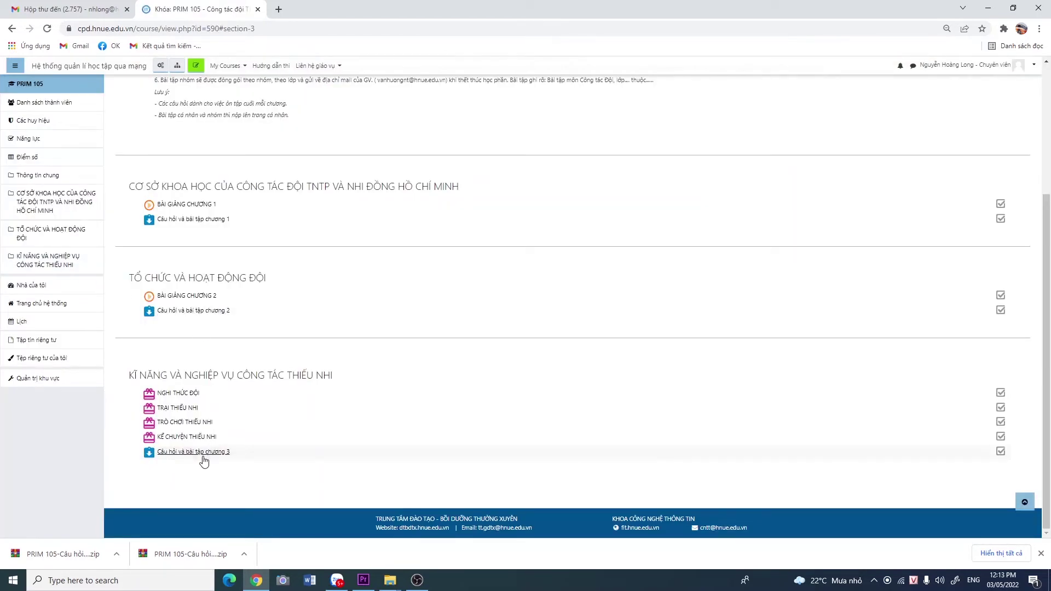
click(203, 452)
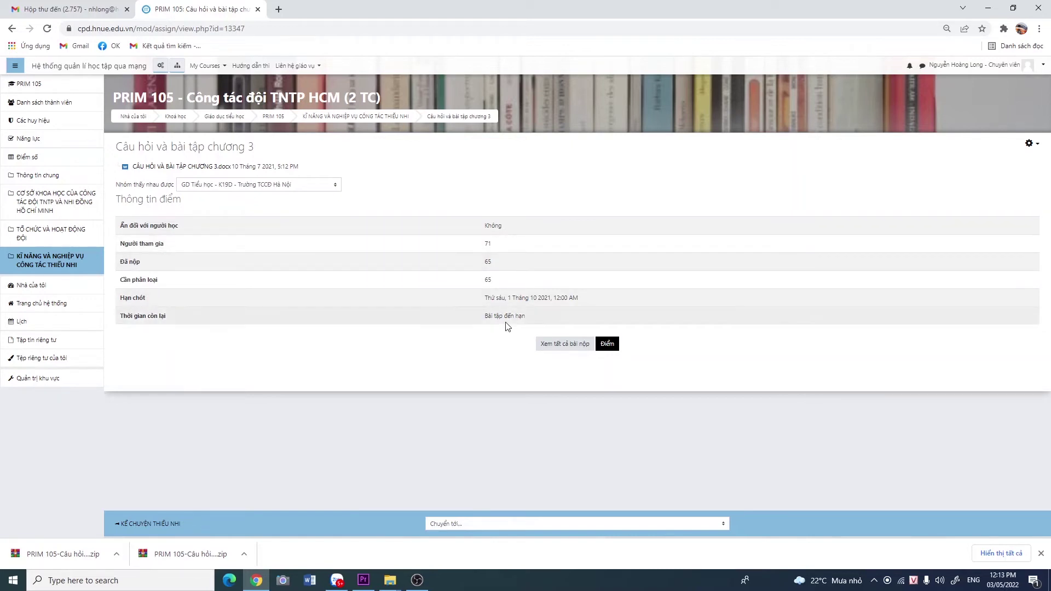
click(566, 346)
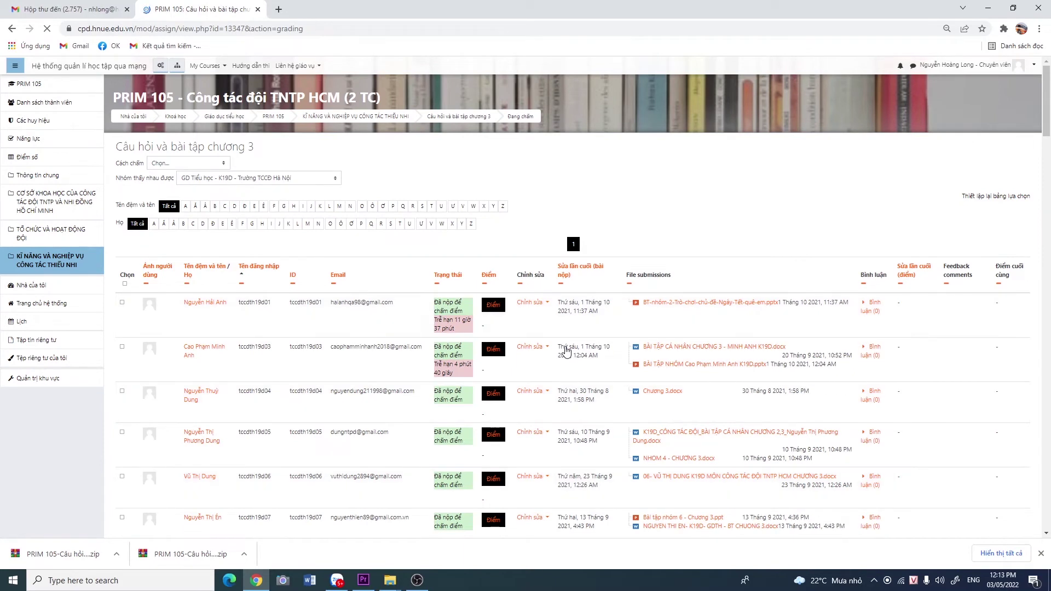
Look through the chapter 3 submissions and set the list's filter to "Không lọc" to include every student
scroll(567, 351, down, 1)
scroll(566, 351, down, 1)
scroll(535, 354, up, 1)
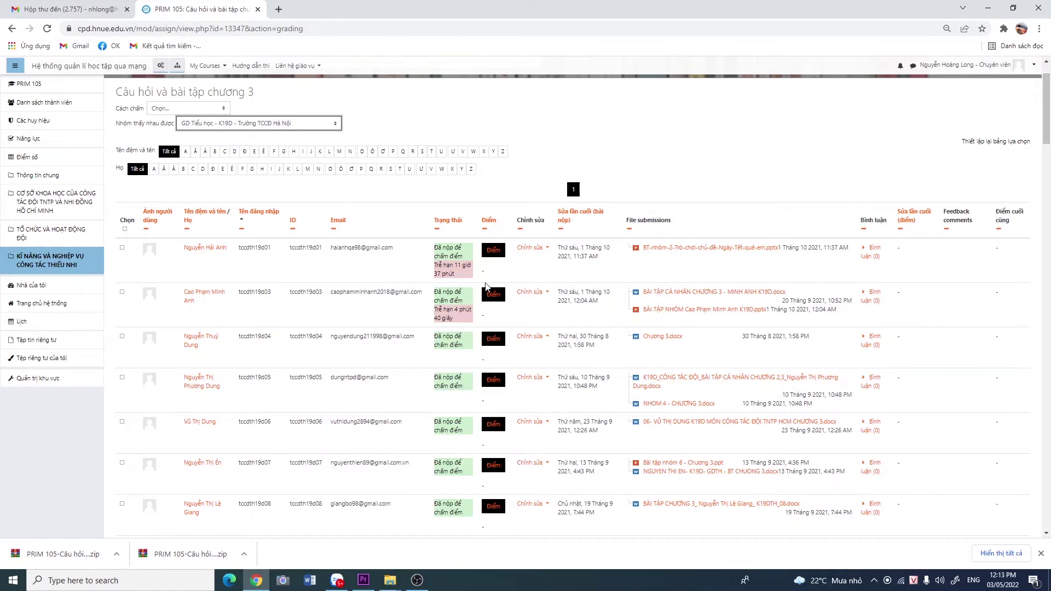
scroll(487, 286, down, 13)
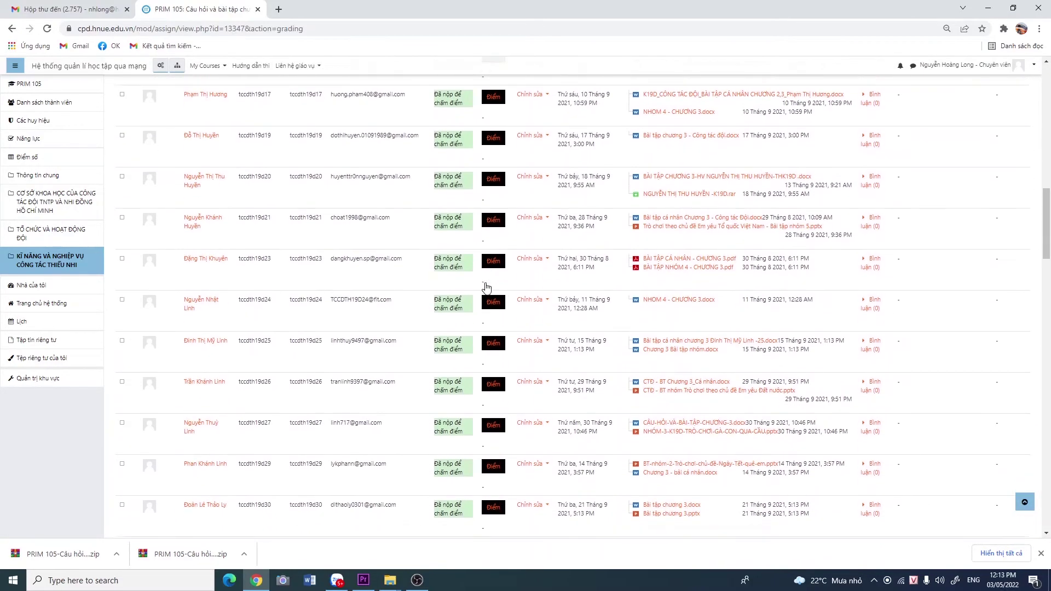
scroll(486, 287, down, 20)
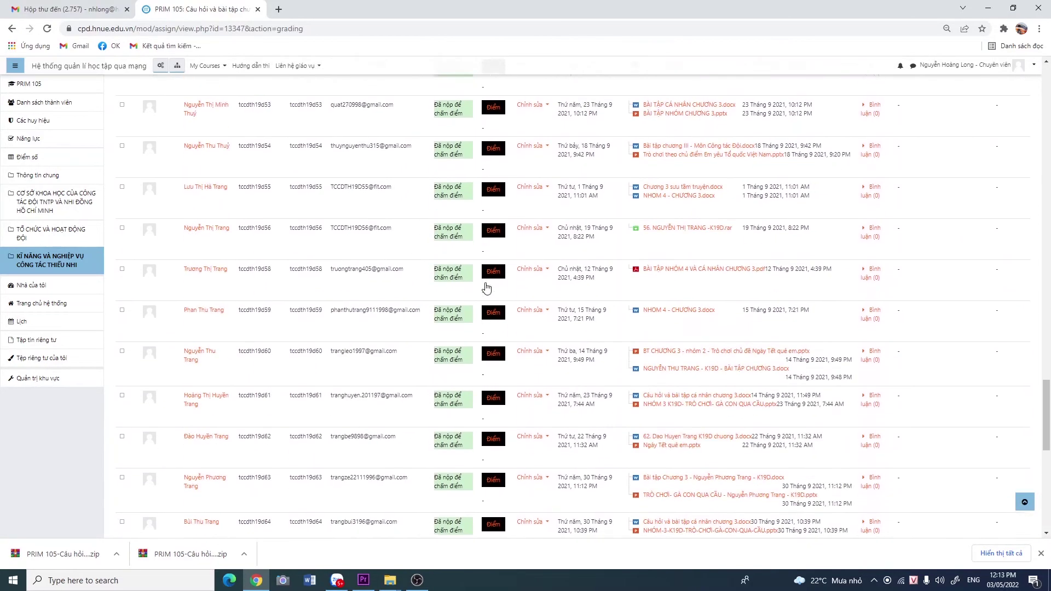
scroll(486, 287, down, 10)
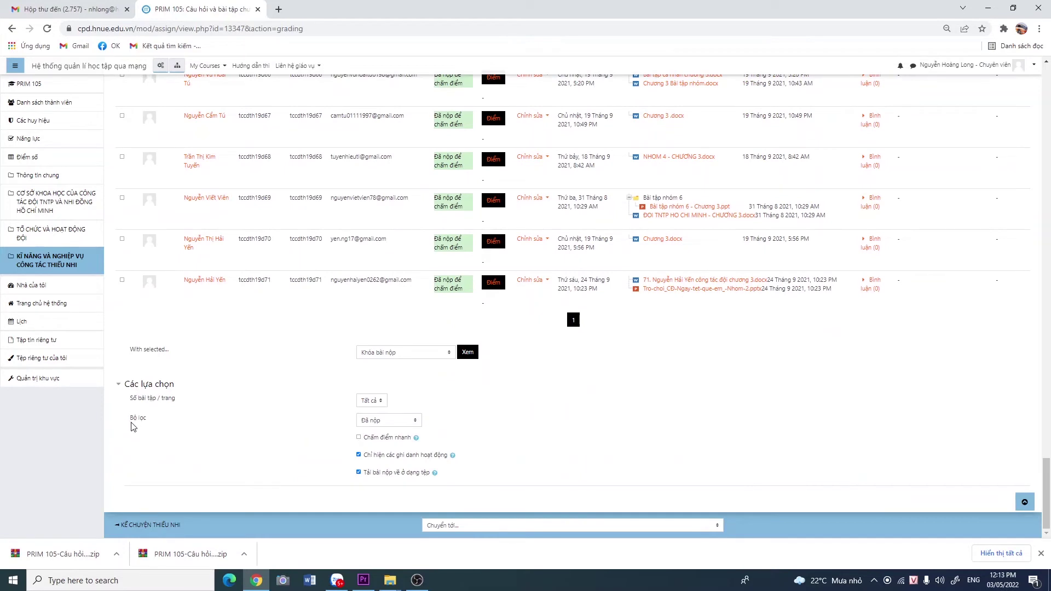
drag(131, 420, 170, 423)
click(134, 418)
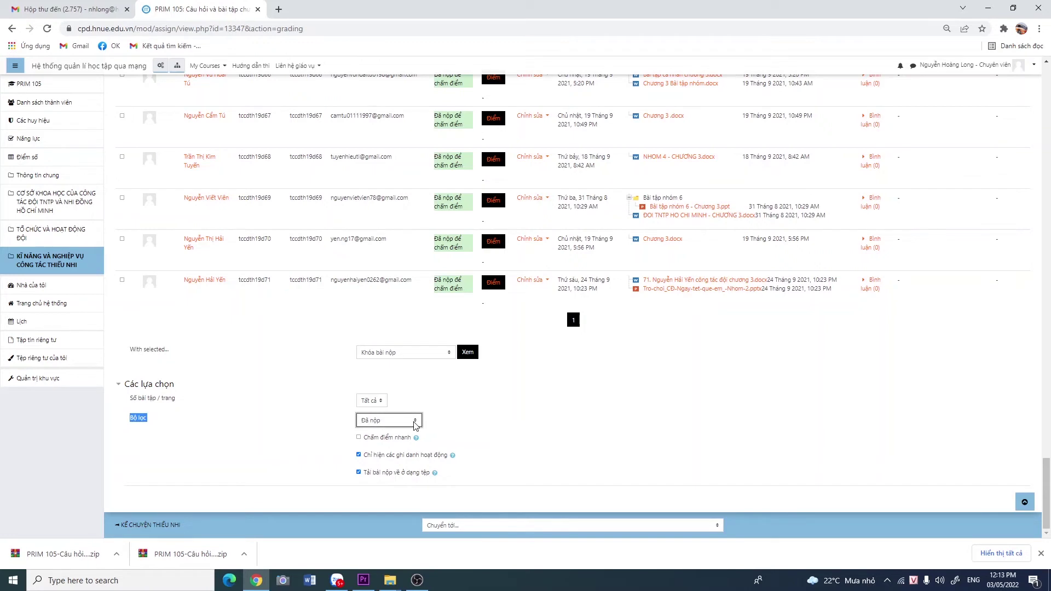
click(386, 437)
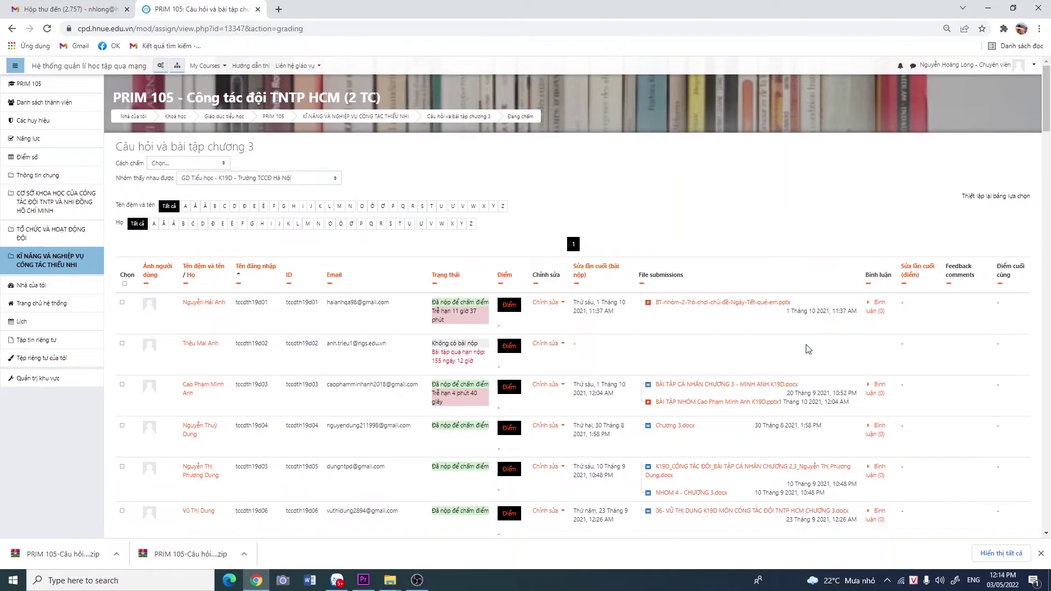
Review the unfiltered submission statuses and set the filter to "Chưa nộp" to list only students without a submission
scroll(714, 349, down, 3)
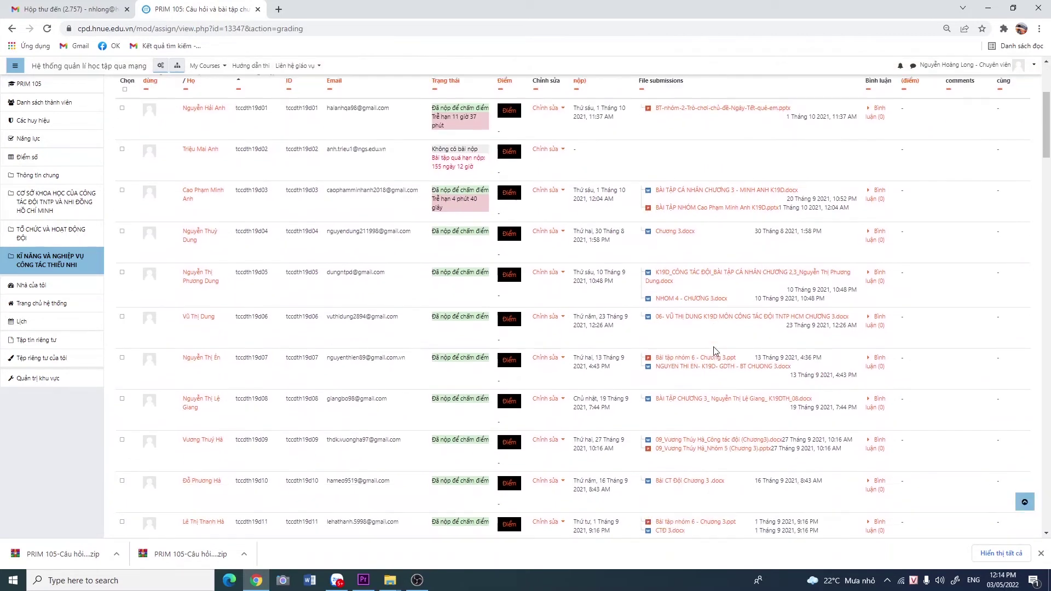
scroll(714, 347, down, 9)
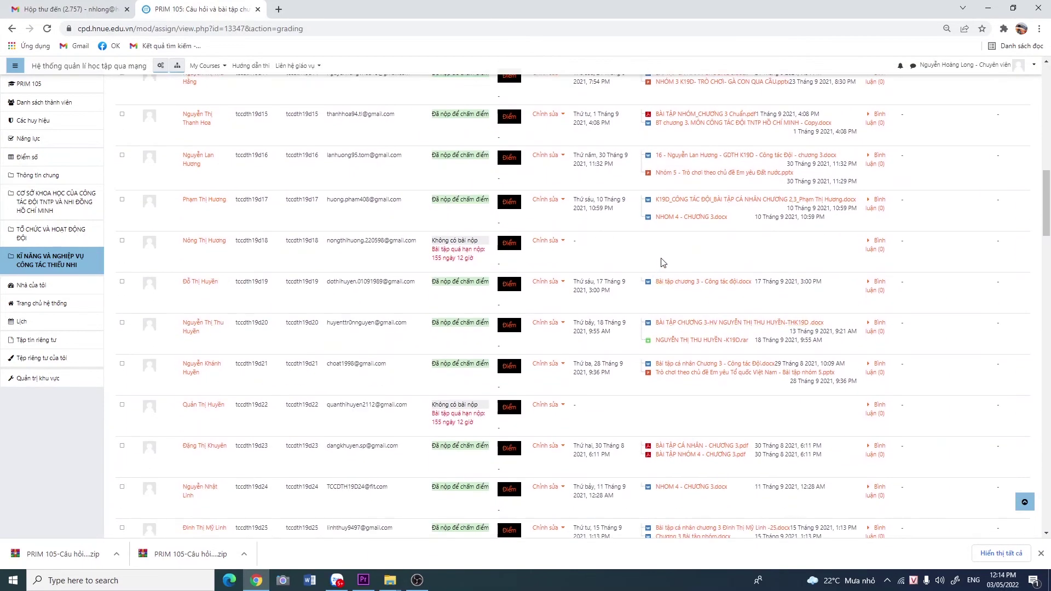
scroll(482, 378, down, 12)
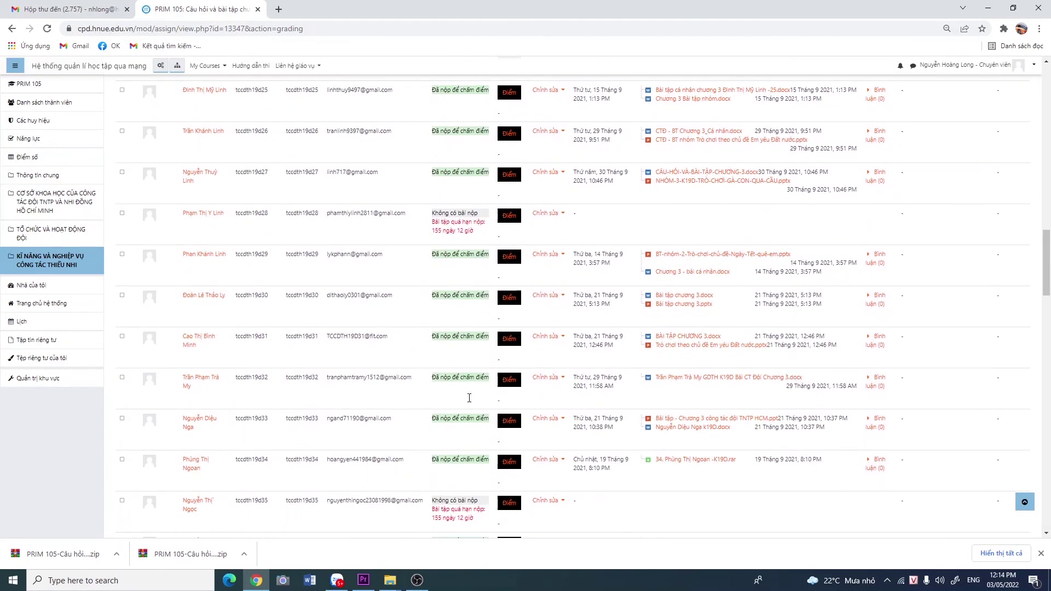
scroll(468, 402, down, 13)
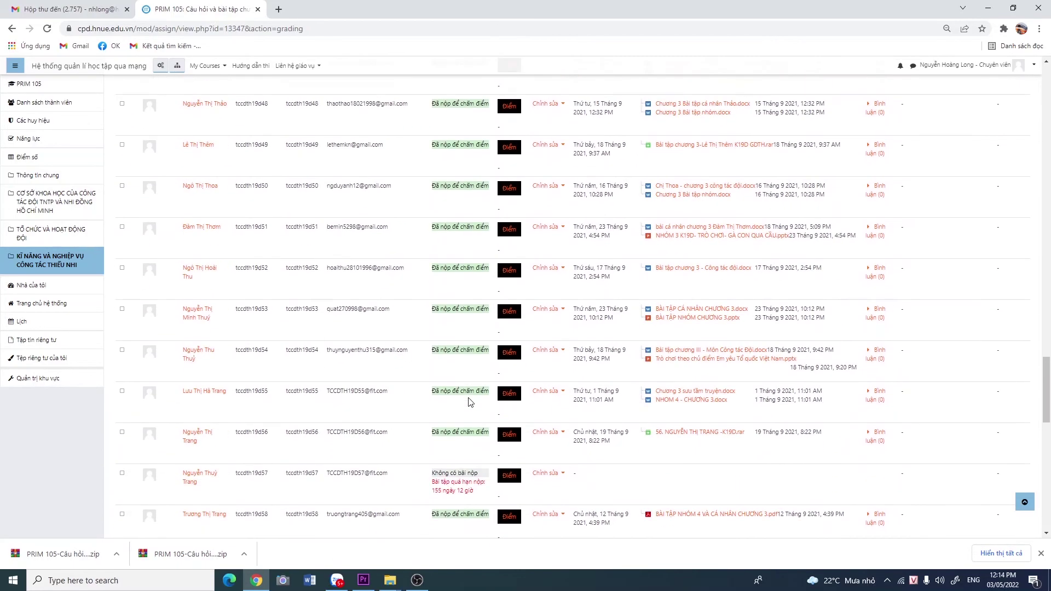
scroll(468, 402, down, 9)
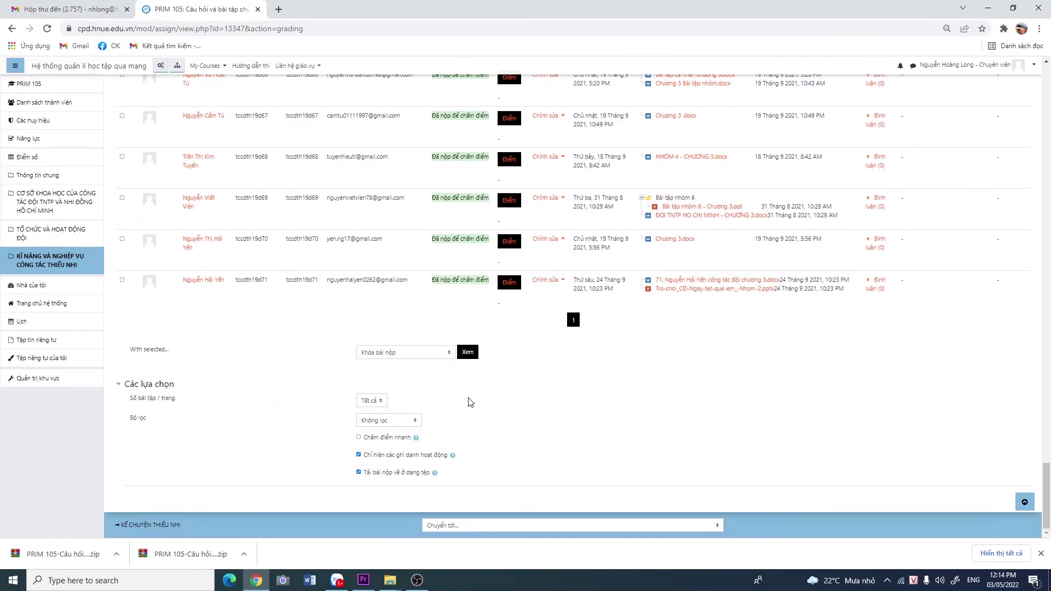
drag(127, 423, 174, 421)
click(417, 422)
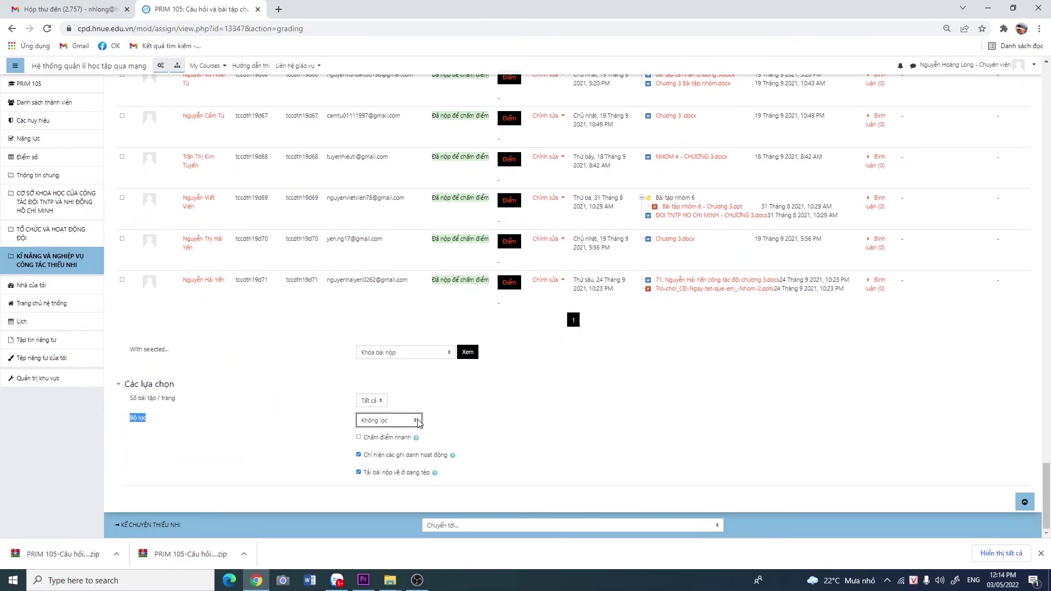
click(382, 444)
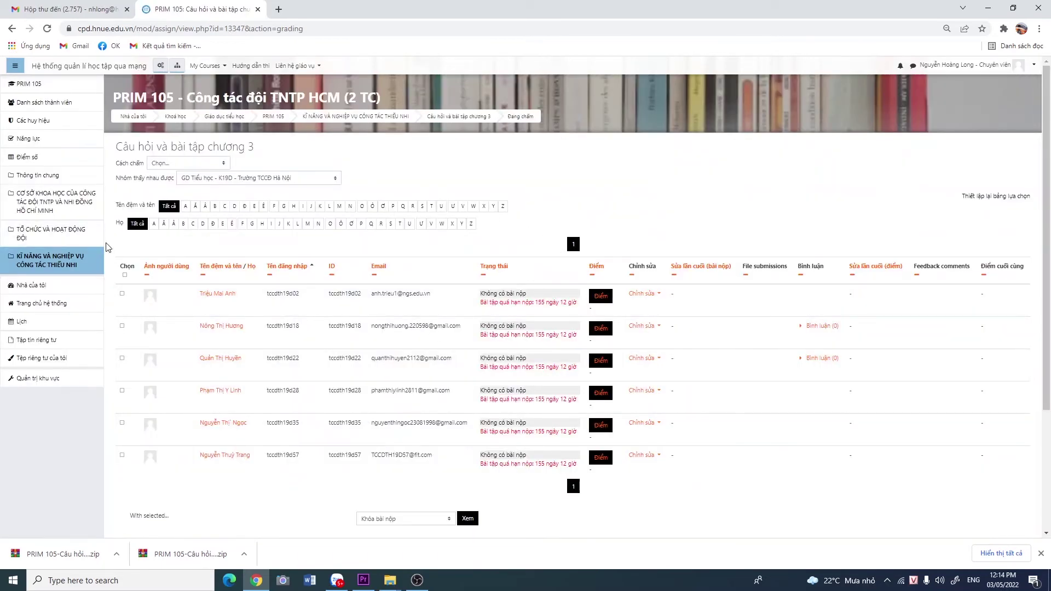
Examine the list of students who have not submitted, and set the filter back to "Đã nộp"
drag(110, 246, 678, 462)
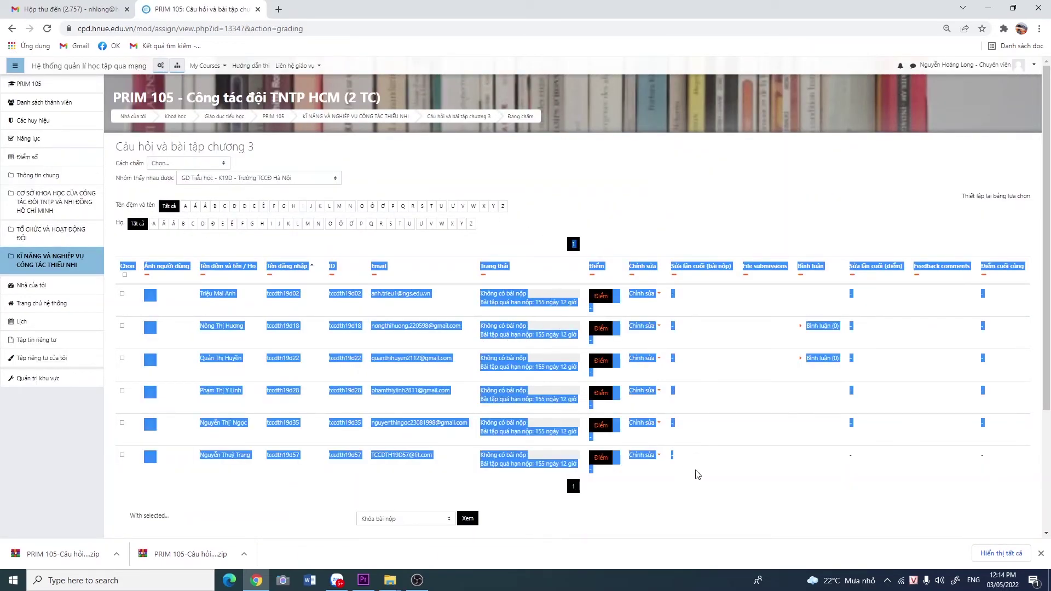
click(580, 197)
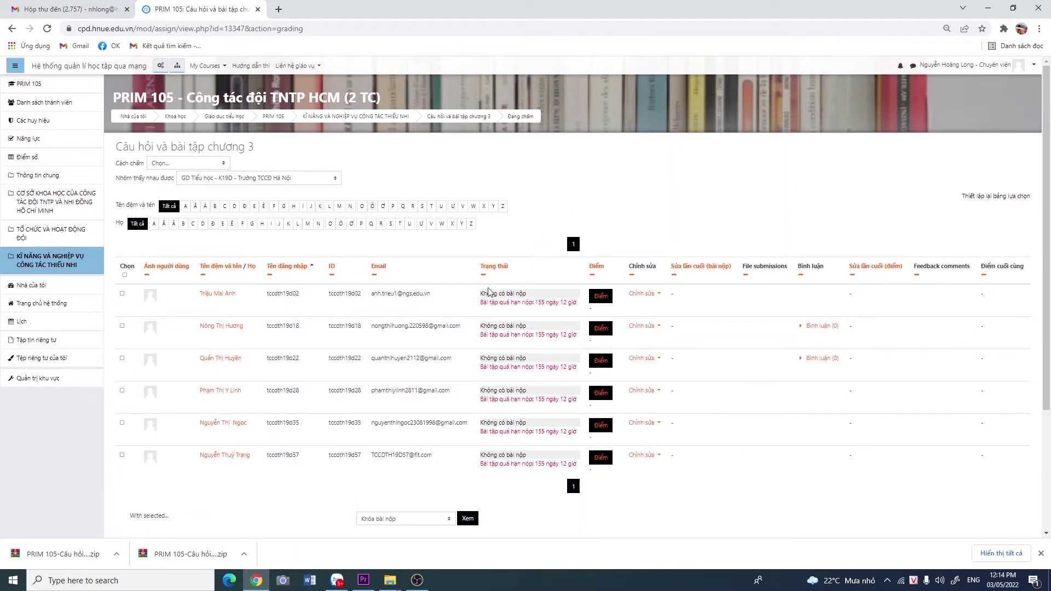
scroll(668, 383, down, 3)
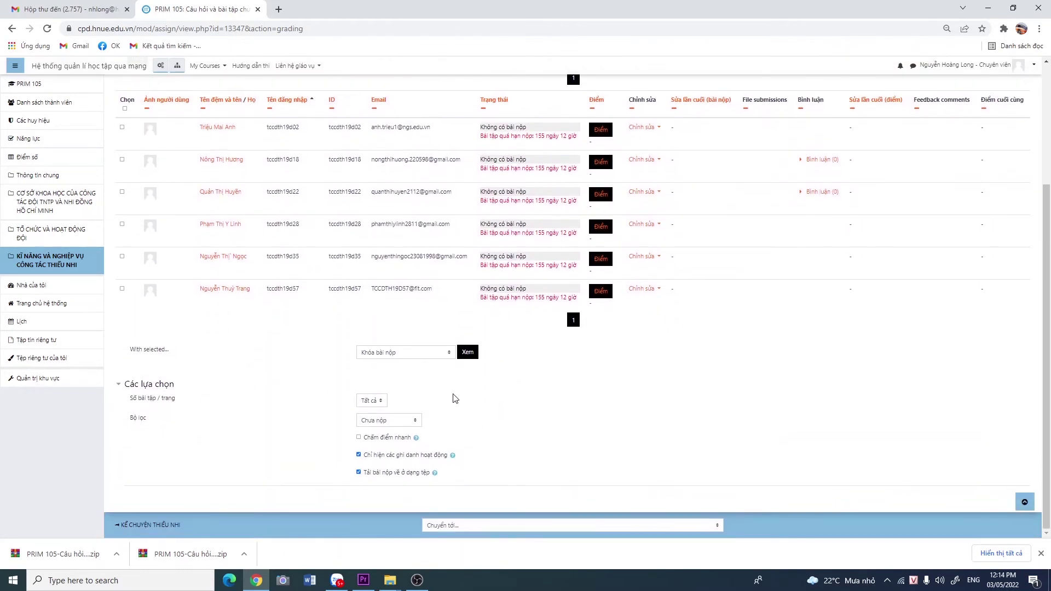
click(413, 425)
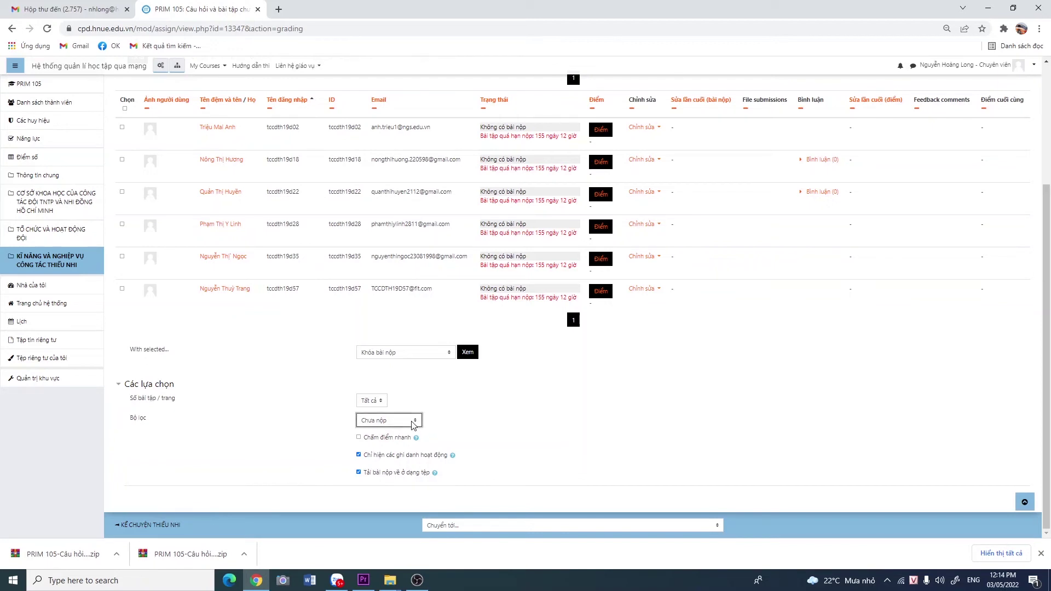
click(378, 454)
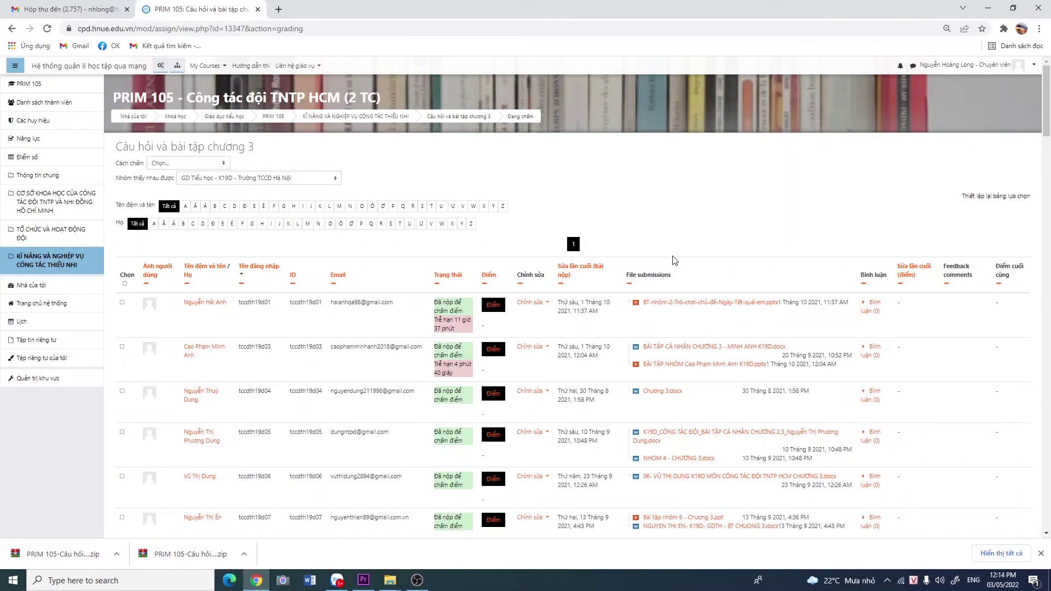
Download the first listed student's submission file "BT-nhóm-2-Trò-chơi-chủ-đề-Ngày-Tết-quê-em.pptx"
scroll(562, 241, down, 1)
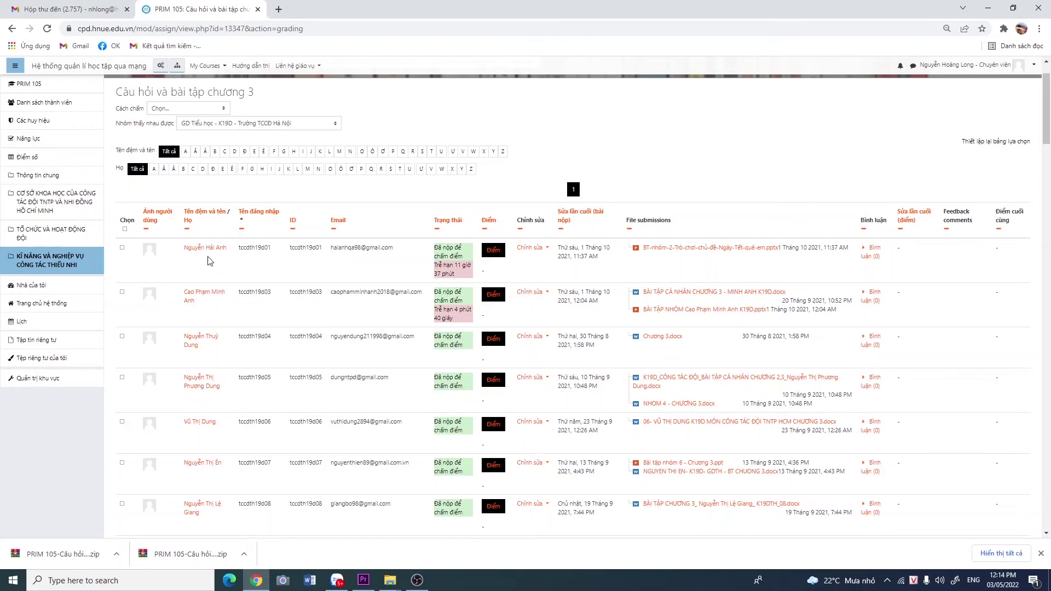
click(715, 251)
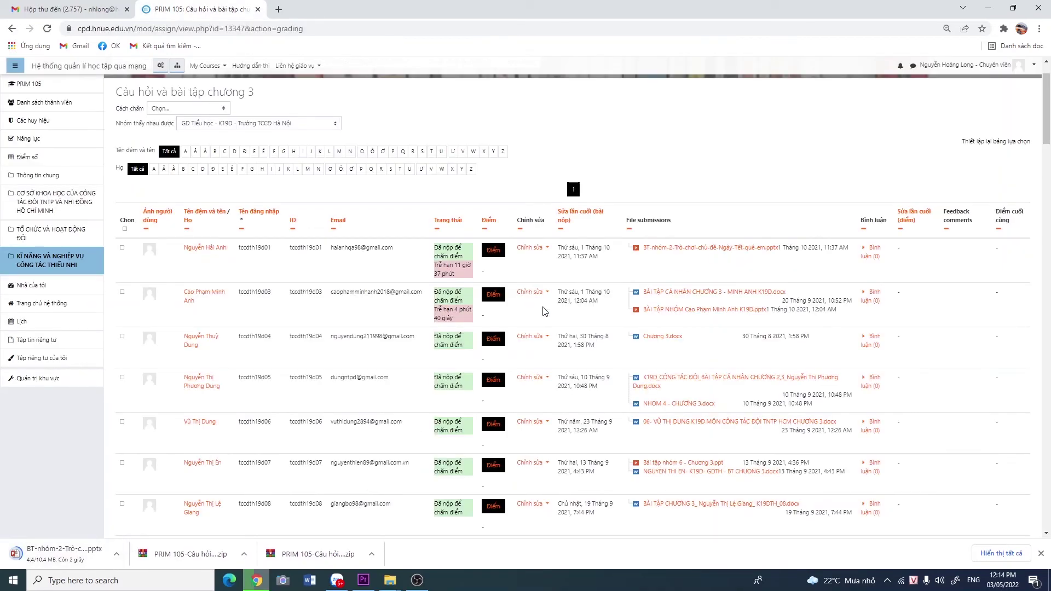
Open the downloaded presentation "BT-nhóm-2-Trò-chơi-chủ-đề-Ngày-Tết-quê-em.pptx" to view the student's submission
click(71, 558)
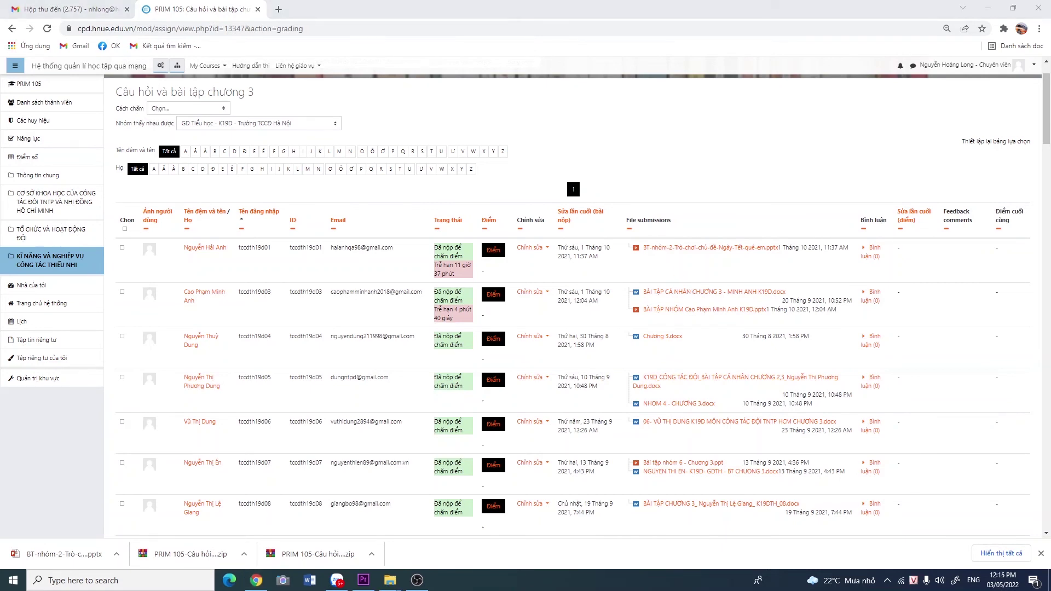
click(662, 293)
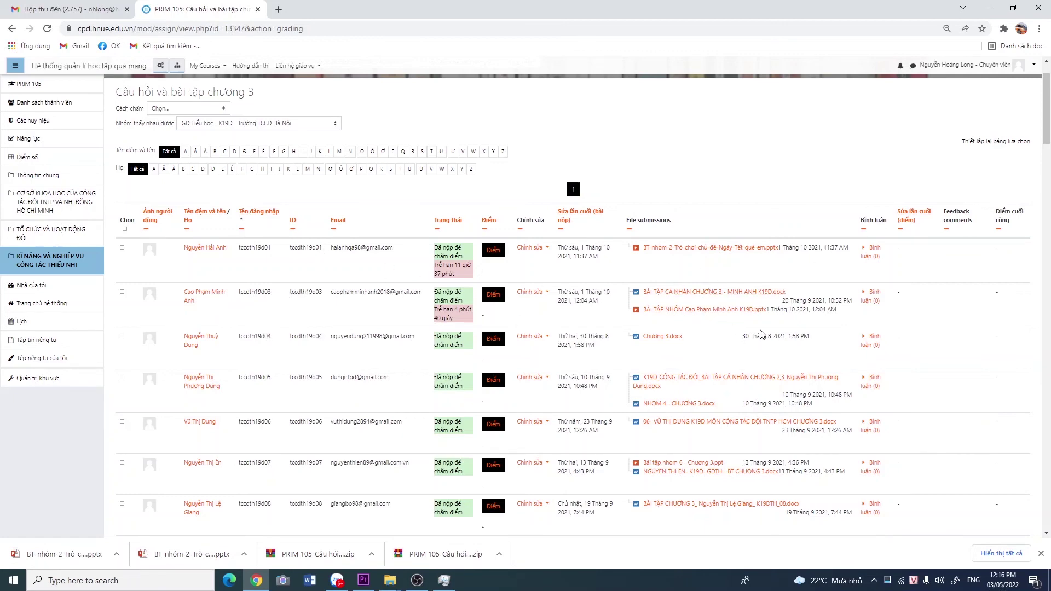
Download all of the K19D group's chapter 3 submissions together as one zip archive
scroll(657, 342, down, 4)
scroll(642, 344, up, 5)
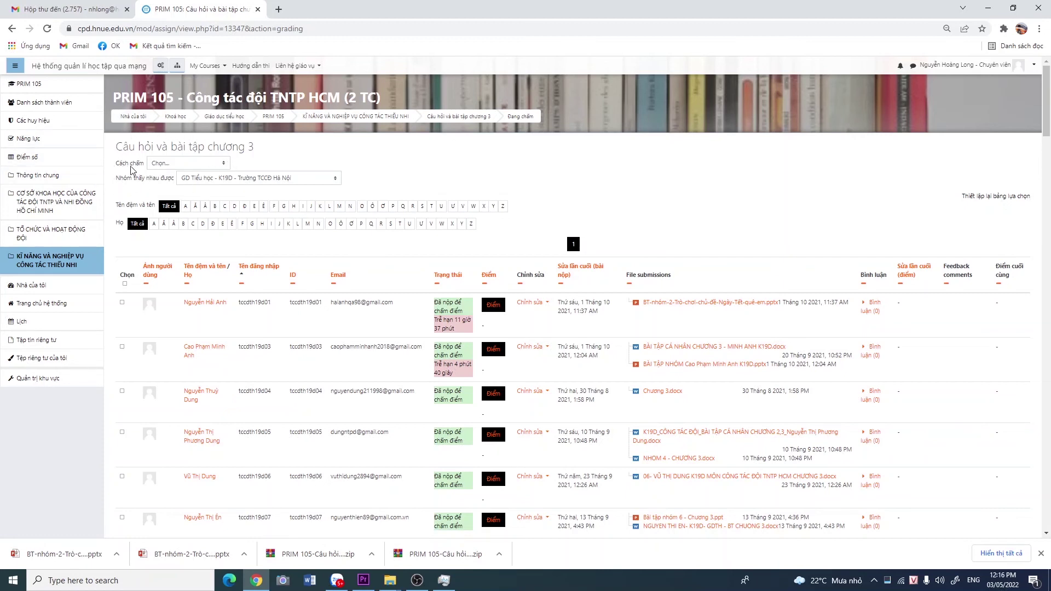
click(192, 188)
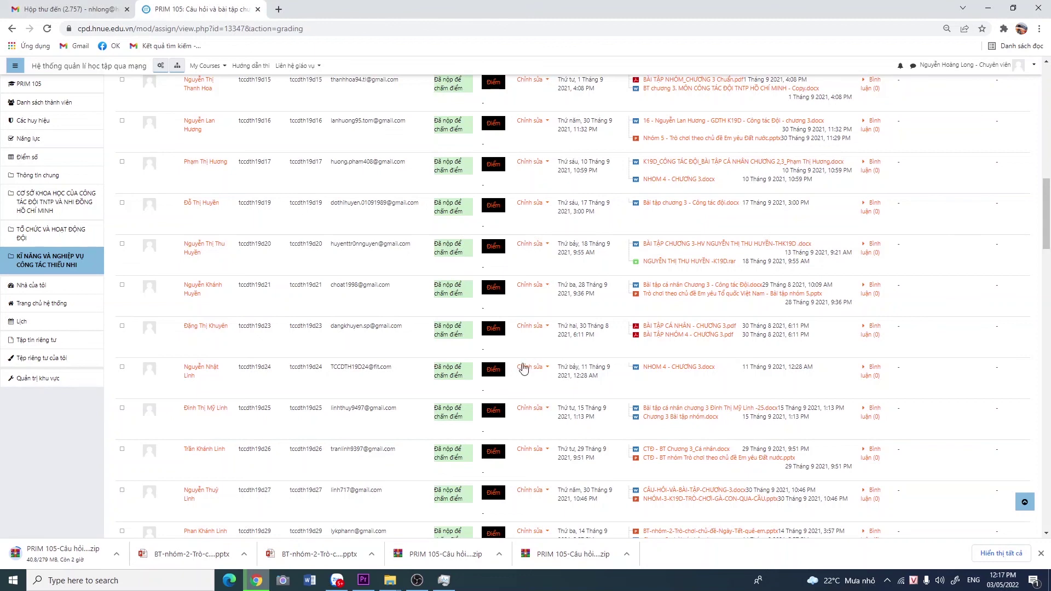
scroll(487, 368, up, 5)
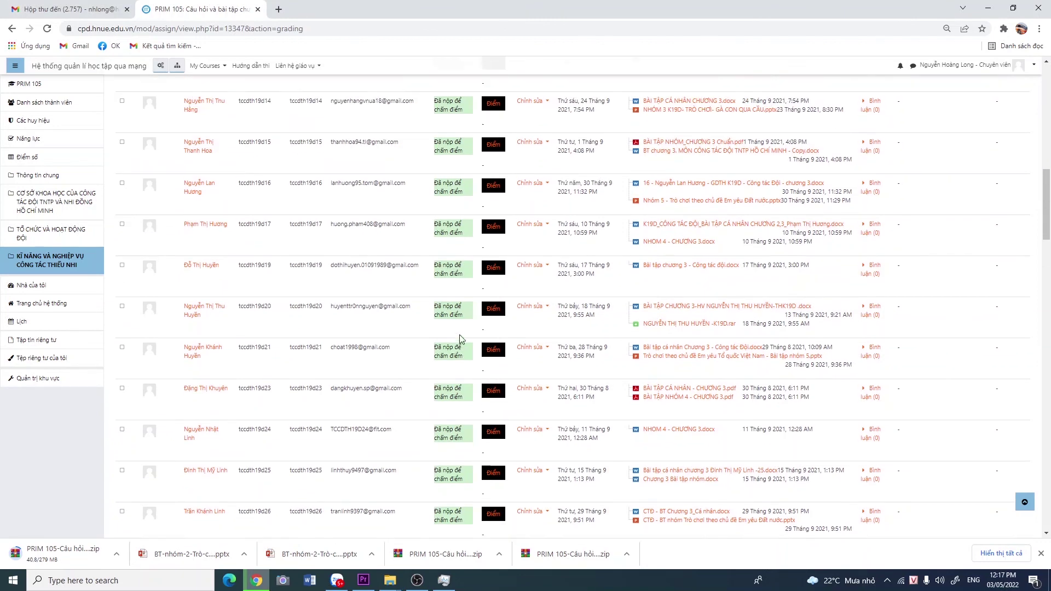
scroll(441, 333, up, 2)
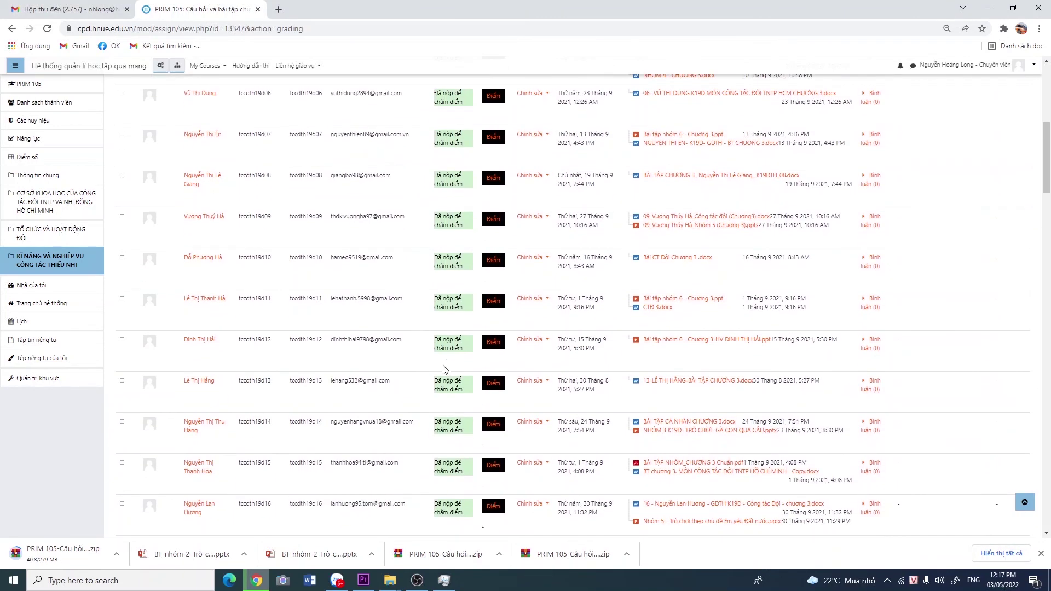
click(424, 587)
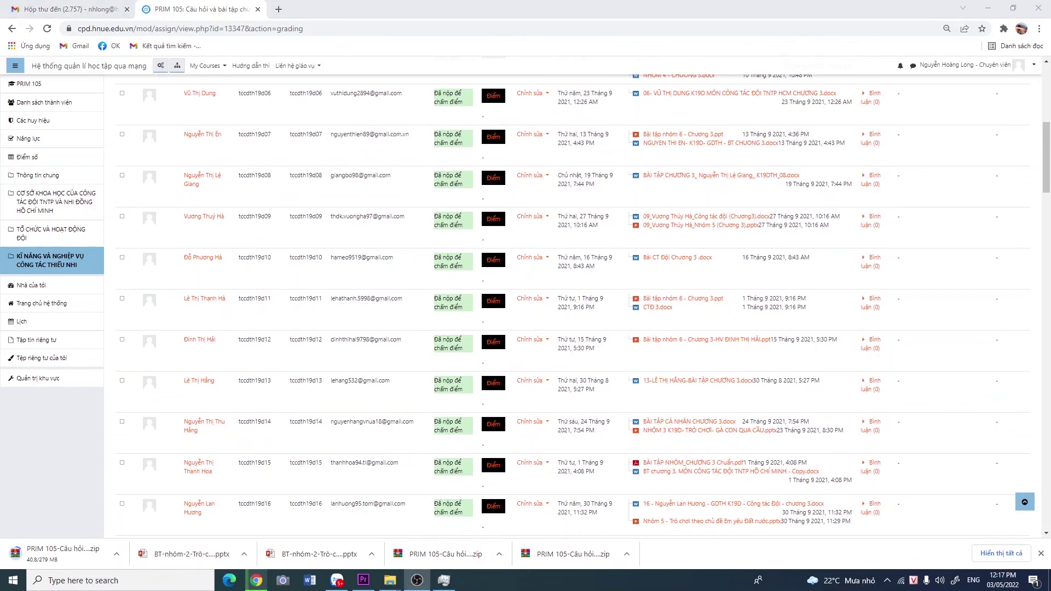